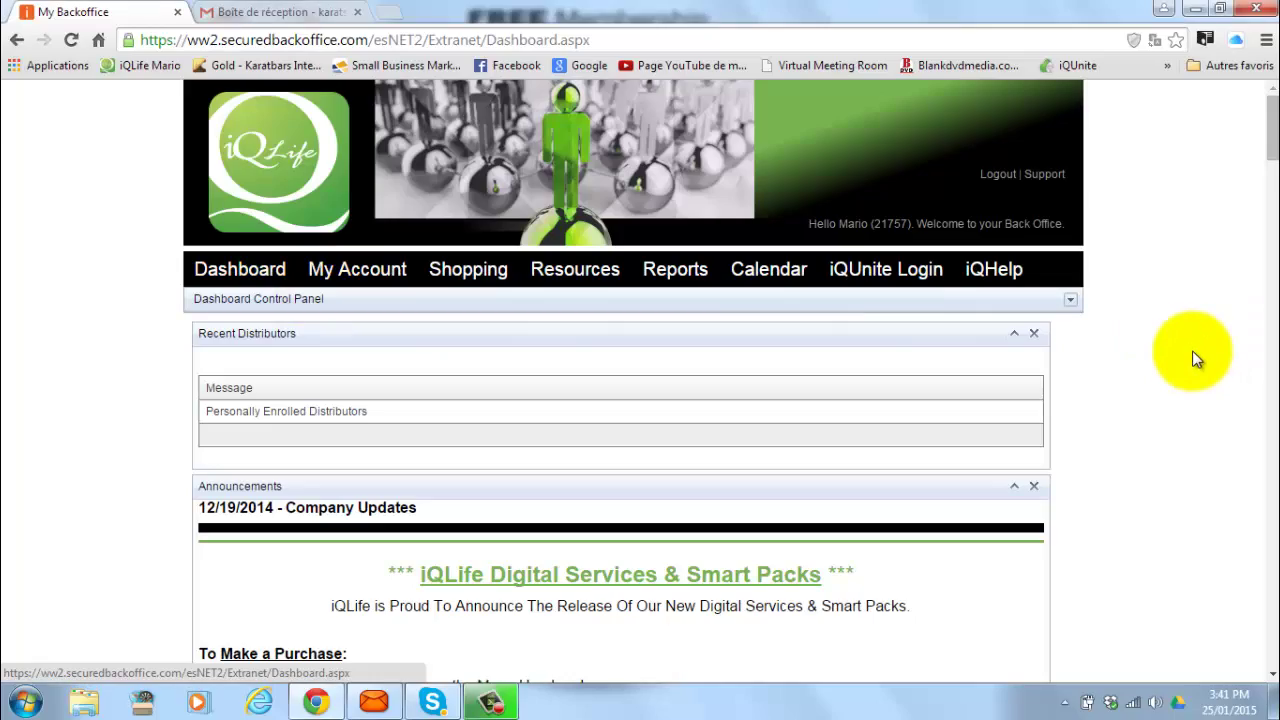
Go from the iQUnite Login tab to the 'Forgot password?' retrieval form
scroll(1196, 355, down, 4)
scroll(1194, 359, down, 3)
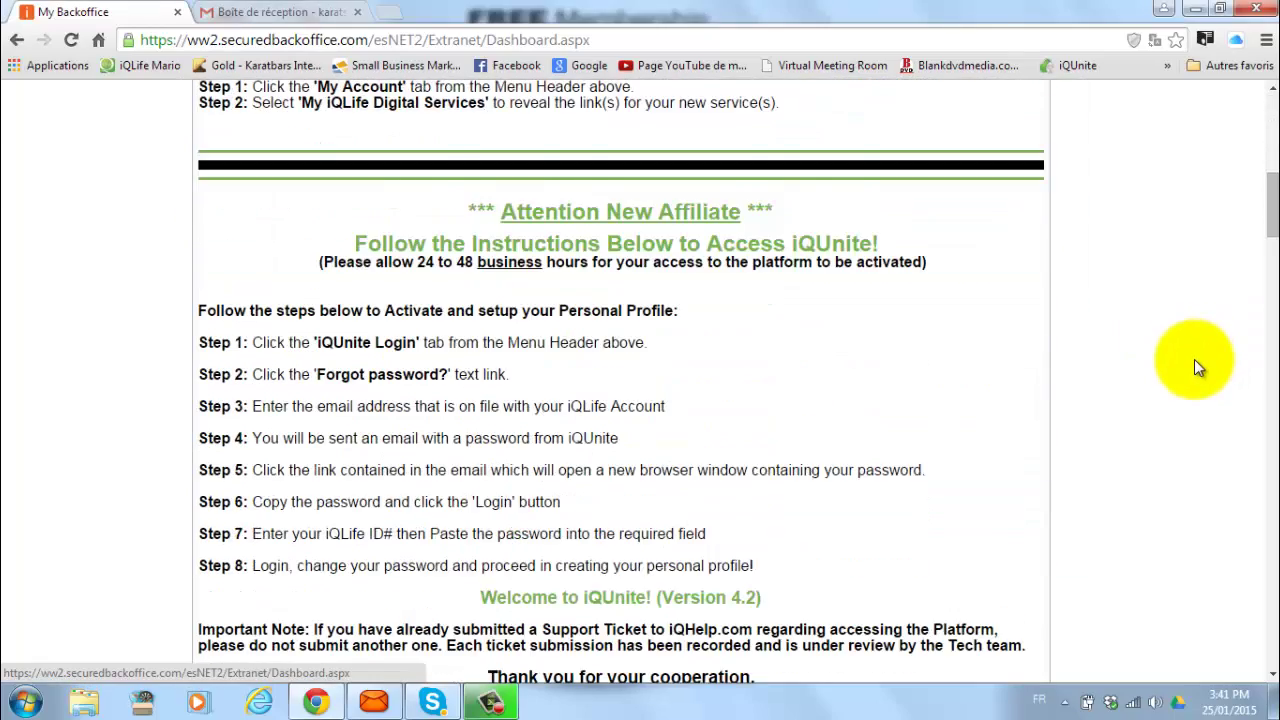
scroll(1194, 359, down, 1)
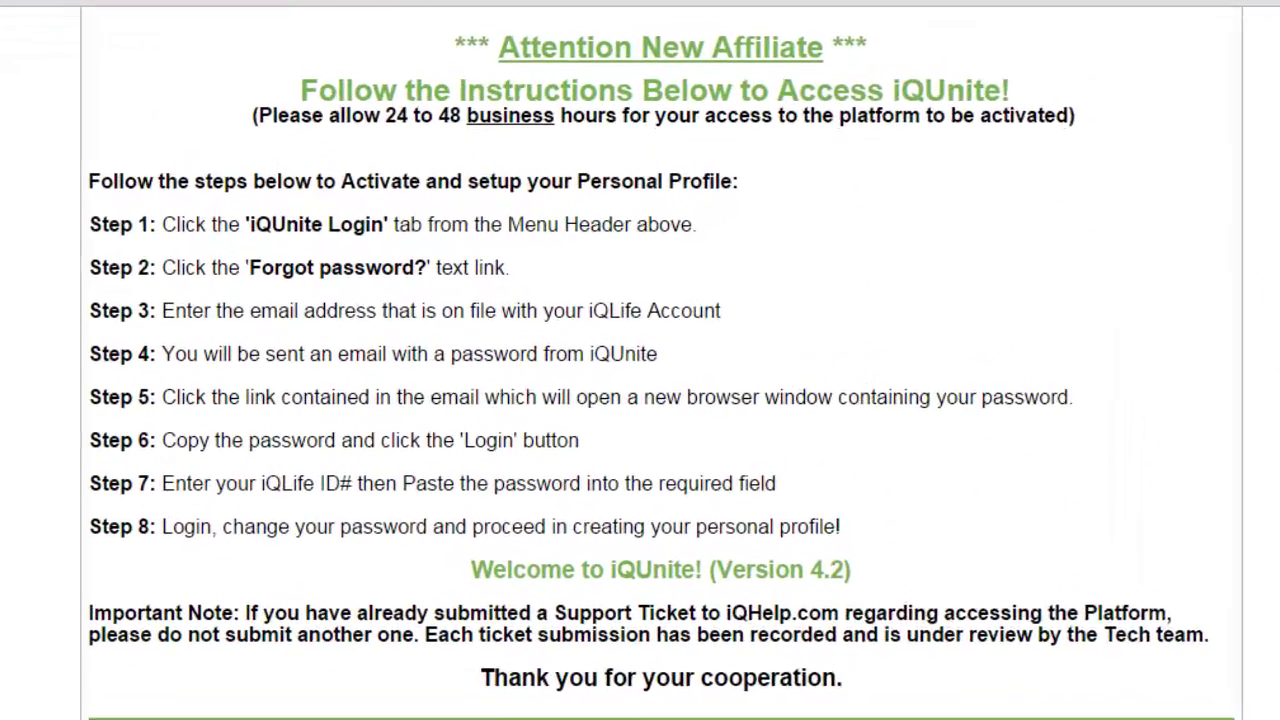
scroll(1275, 368, up, 1)
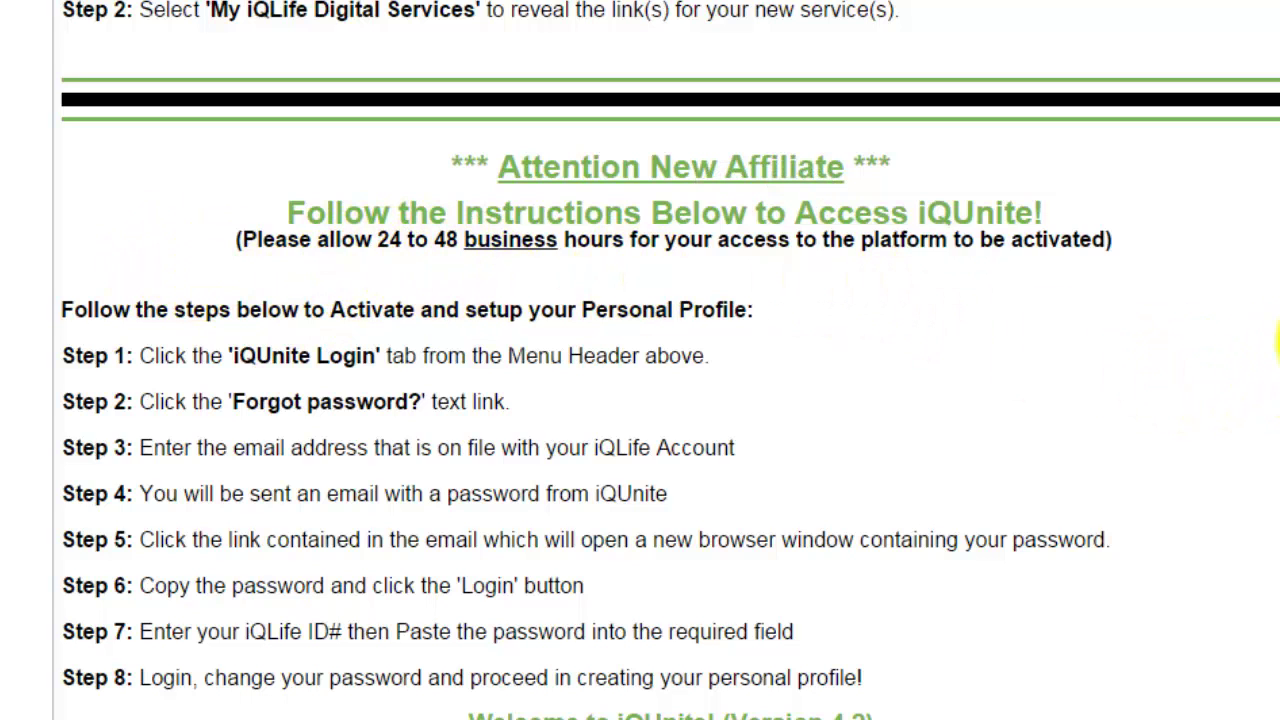
scroll(1270, 340, down, 3)
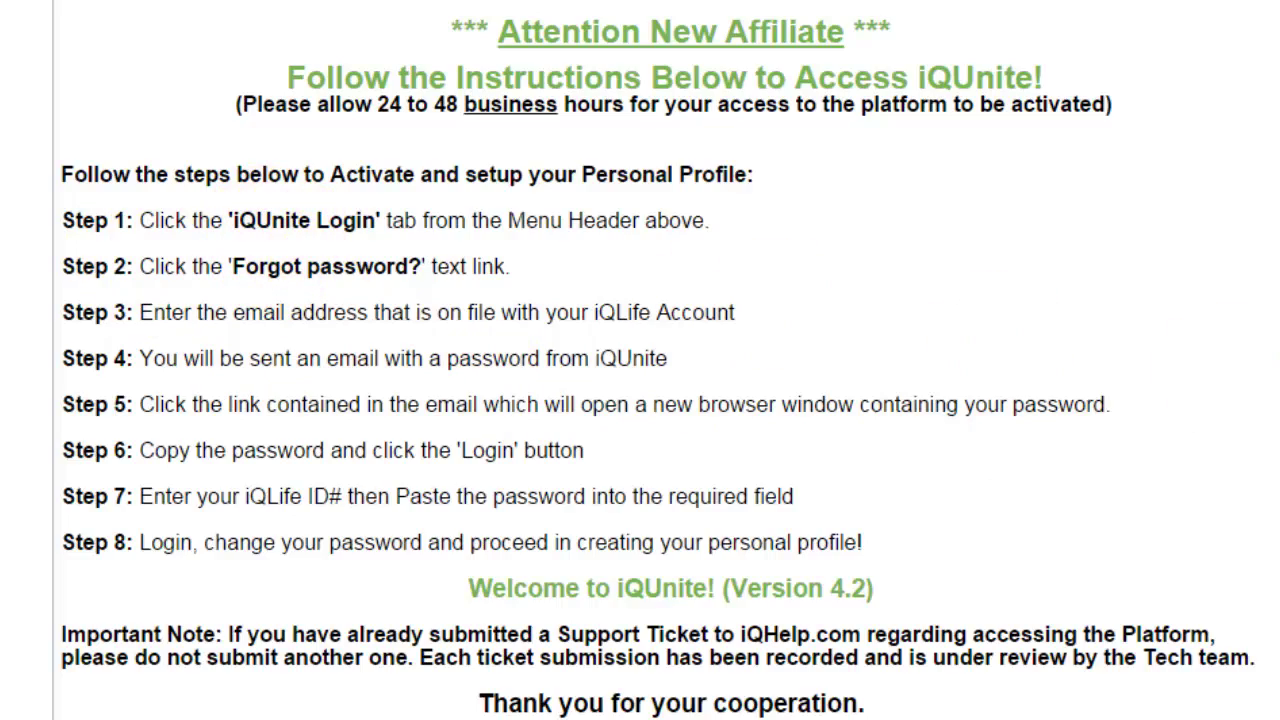
scroll(1178, 440, up, 5)
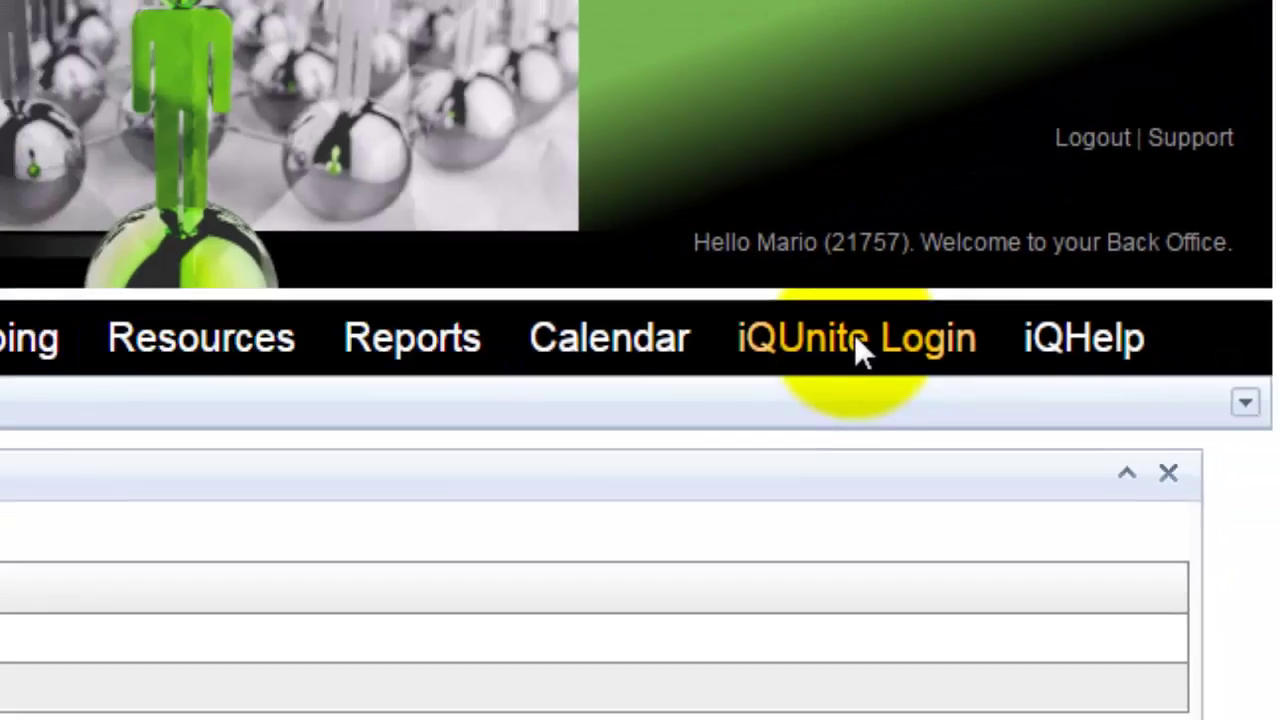
click(845, 405)
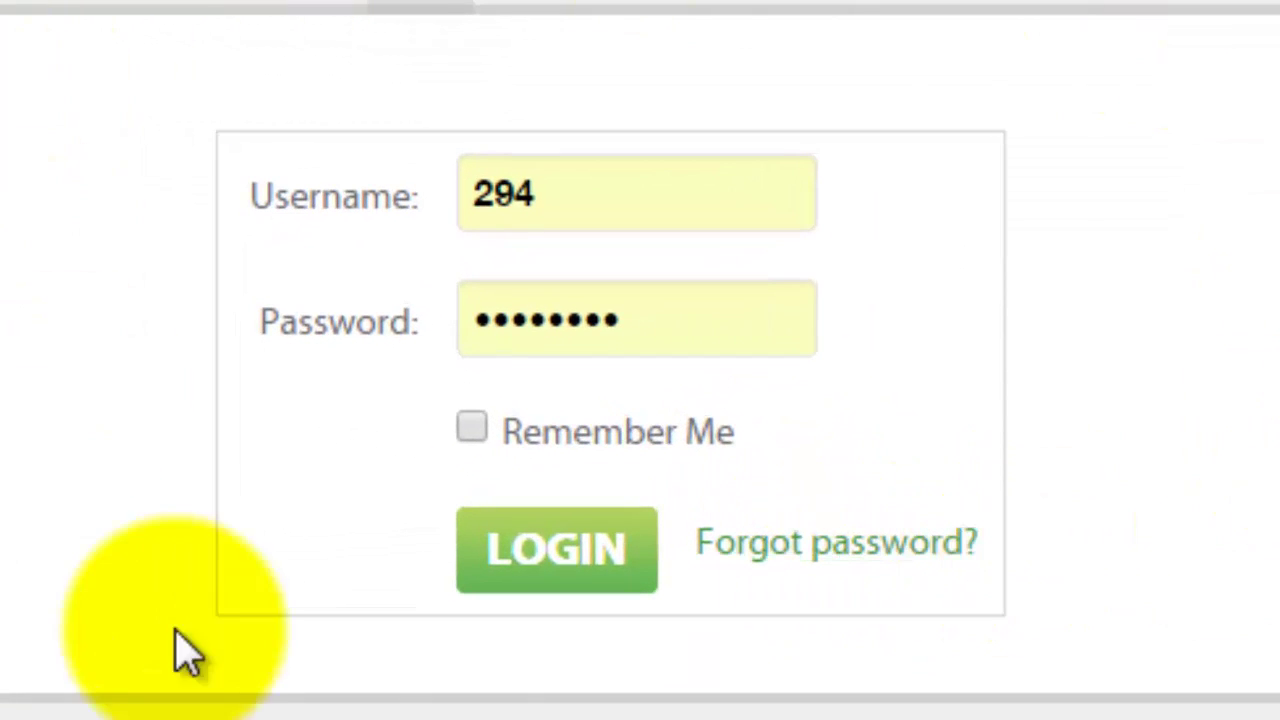
click(824, 550)
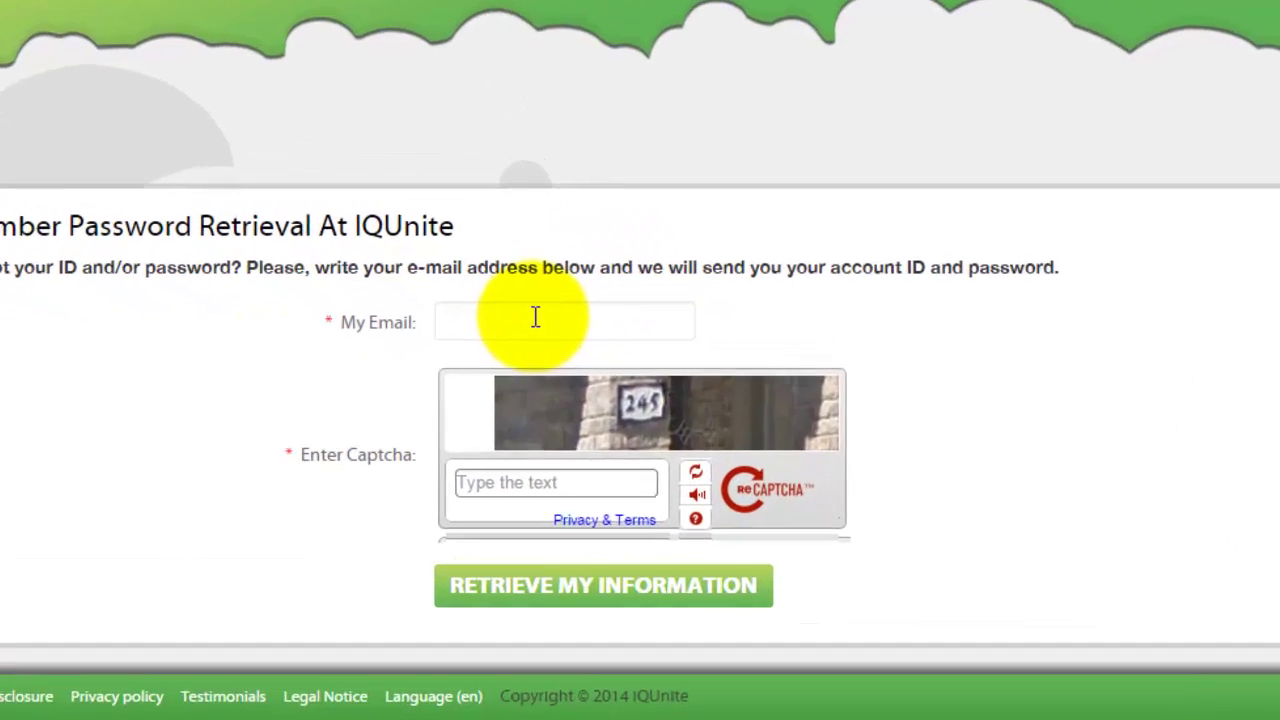
Enter the member's e-mail from the autofill suggestion and the captcha answer, then request the account details
click(535, 317)
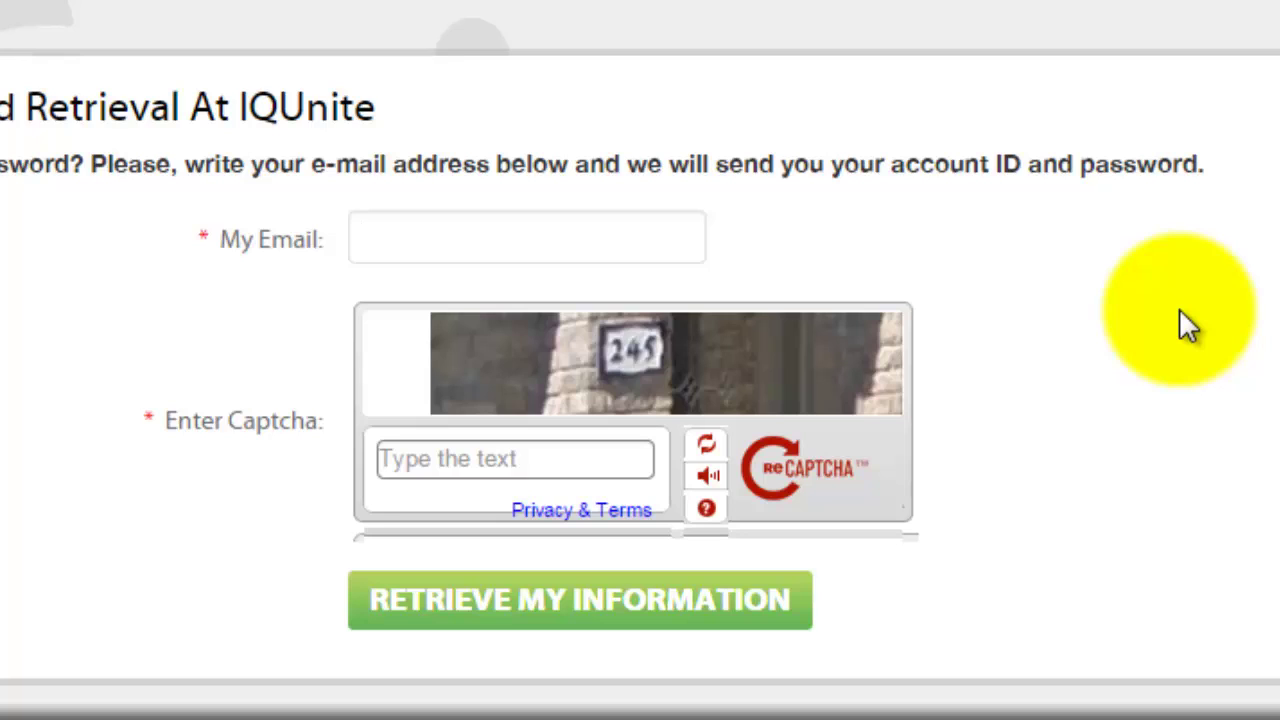
text(karat)
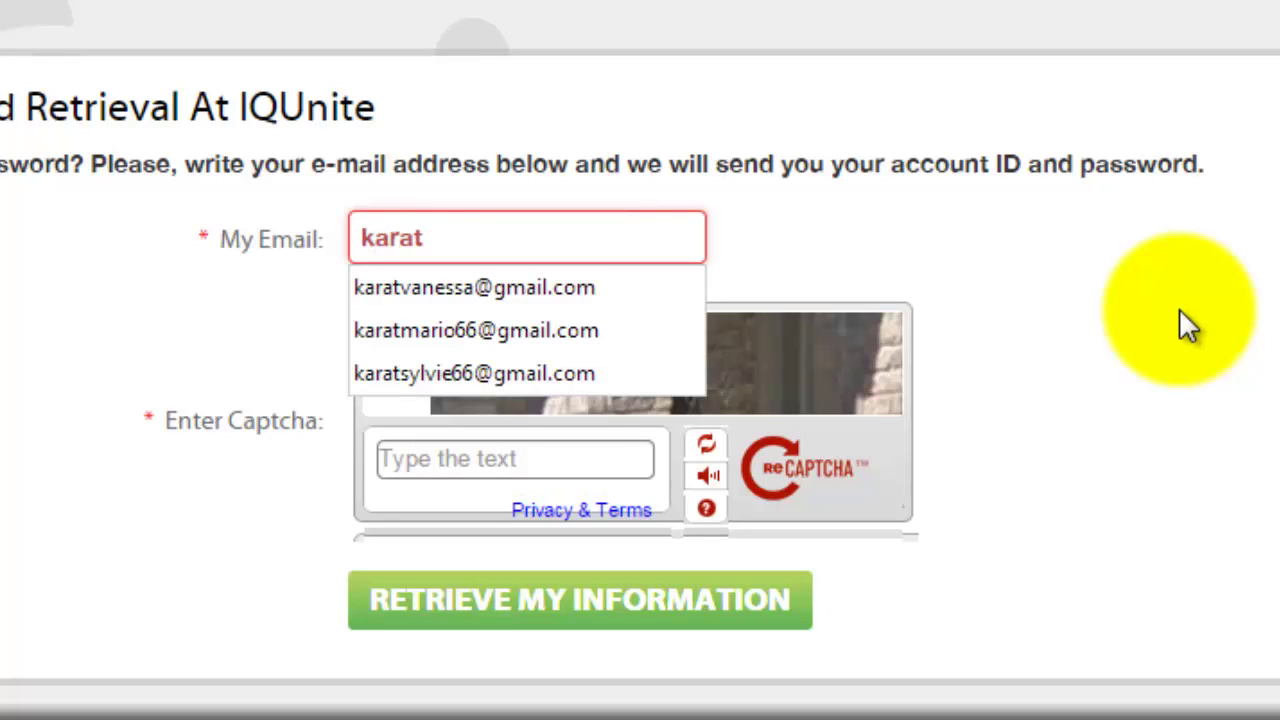
text(sy)
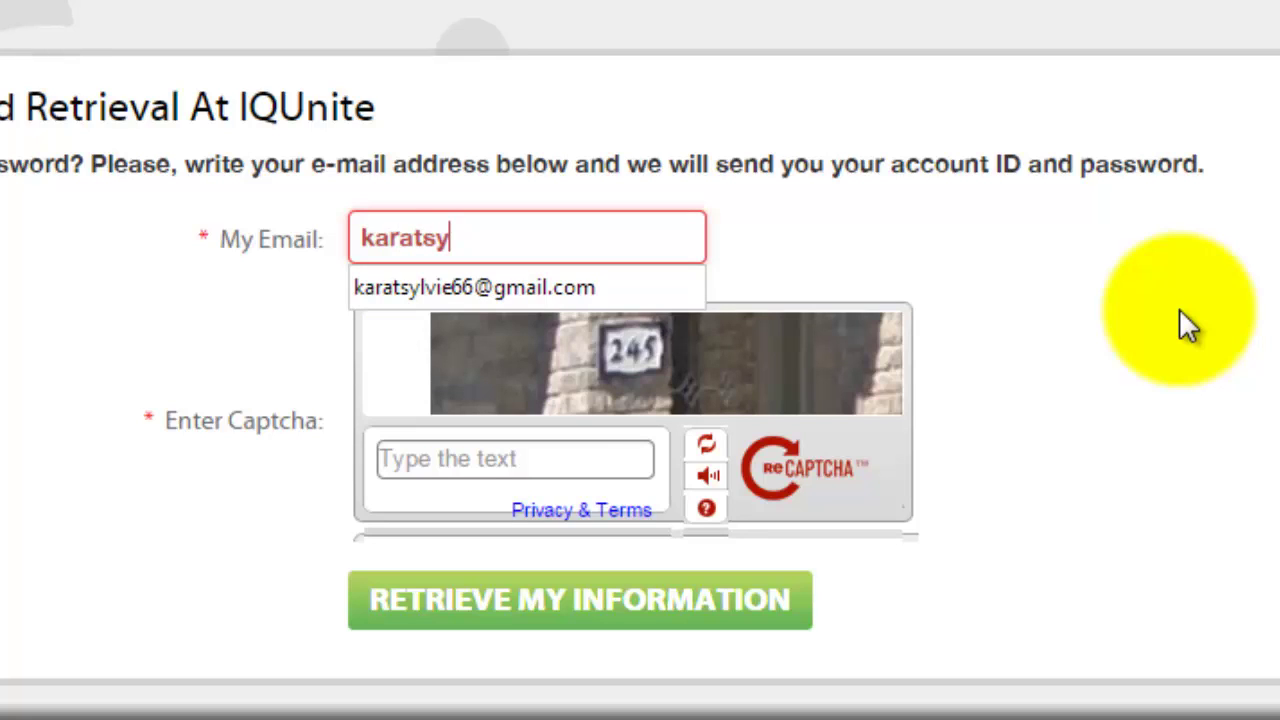
key(Down)
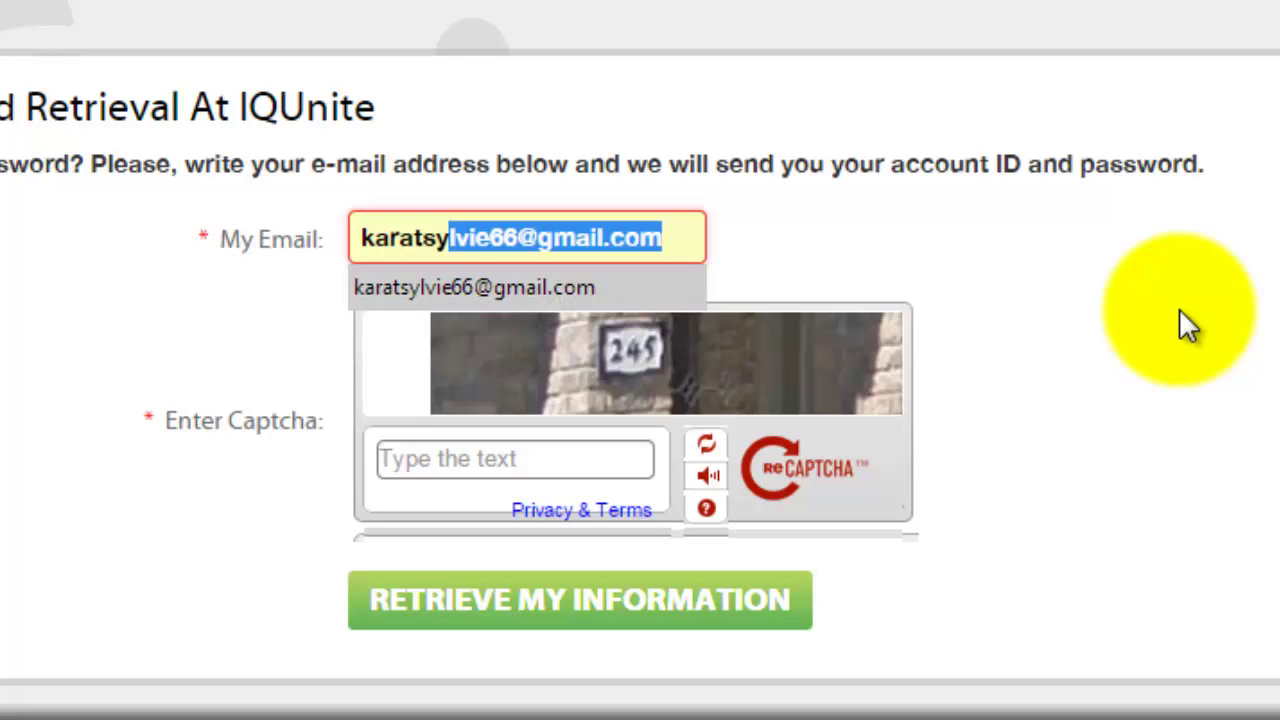
key(Tab)
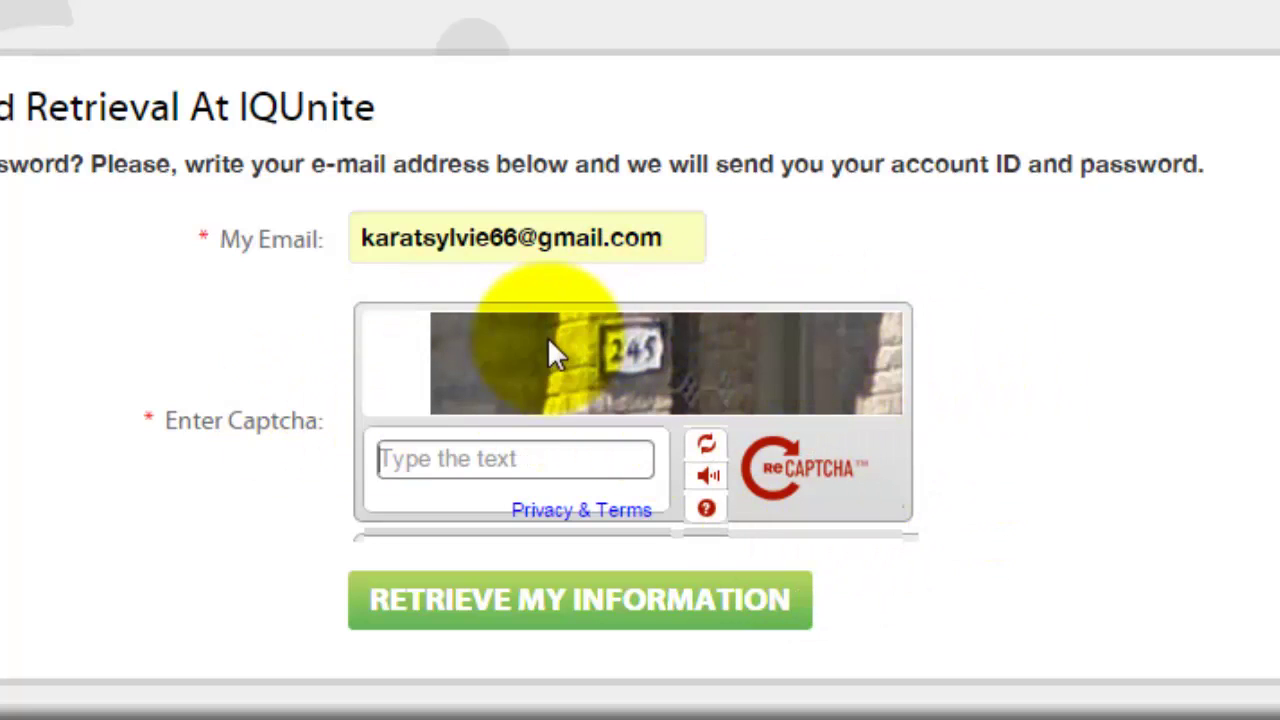
click(567, 466)
text(245)
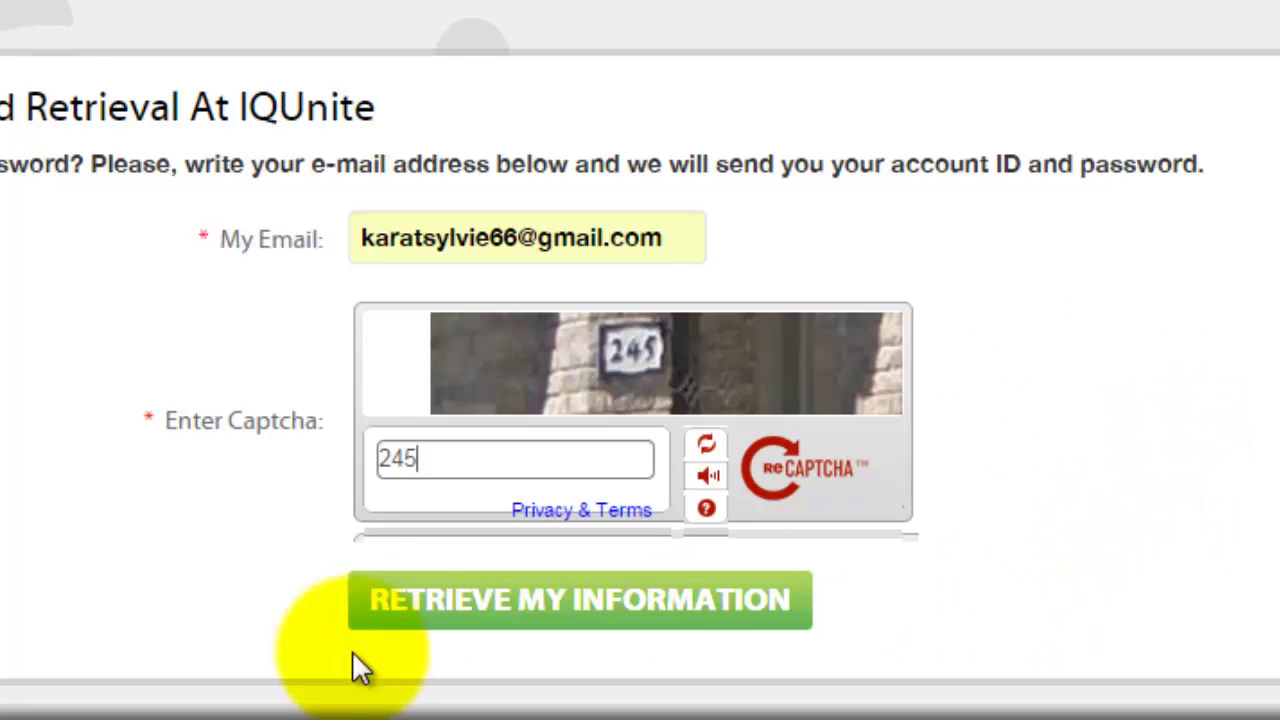
click(560, 616)
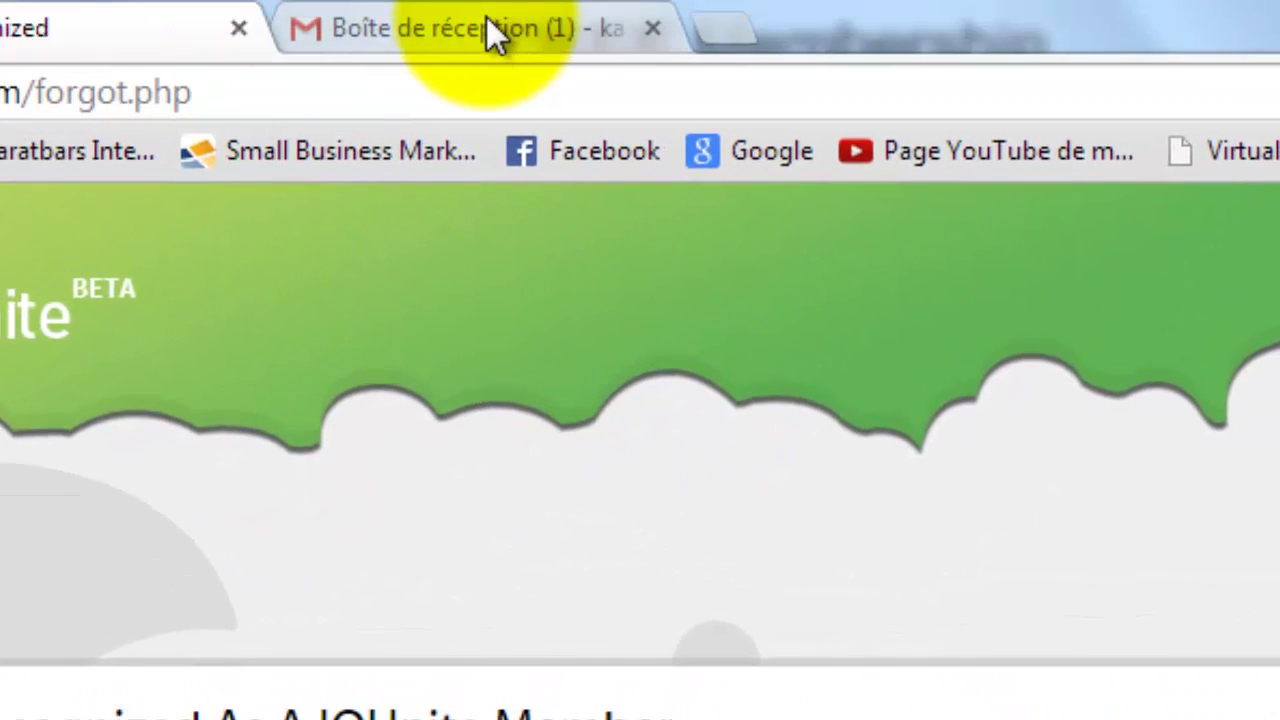
In Gmail, open iQUnite's 'Your Account Password' e-mail and follow its 'click here' link
click(490, 30)
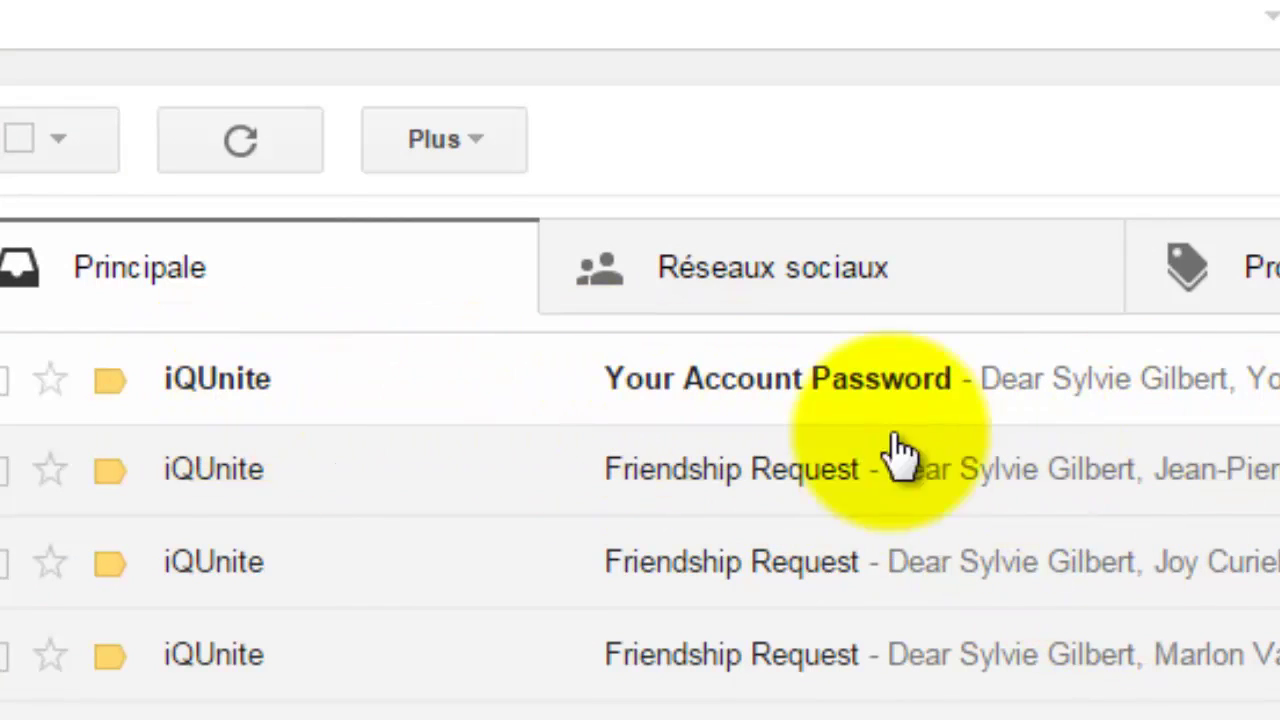
click(800, 400)
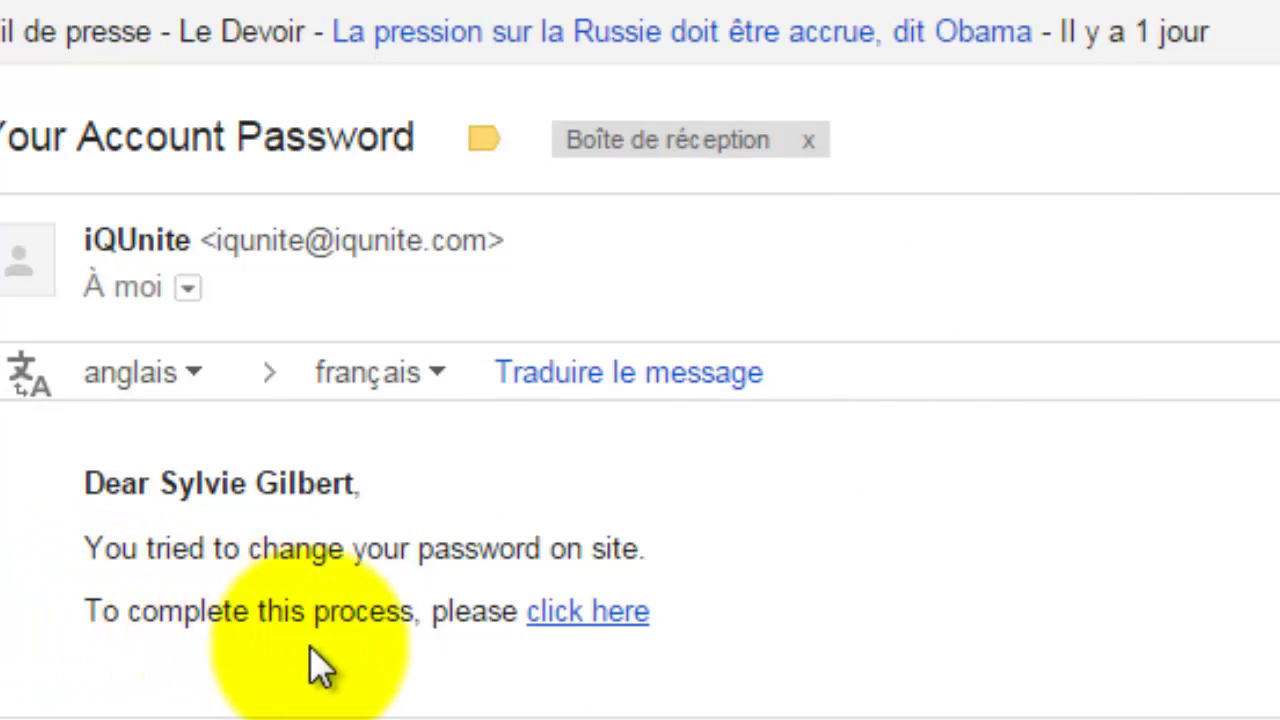
click(587, 614)
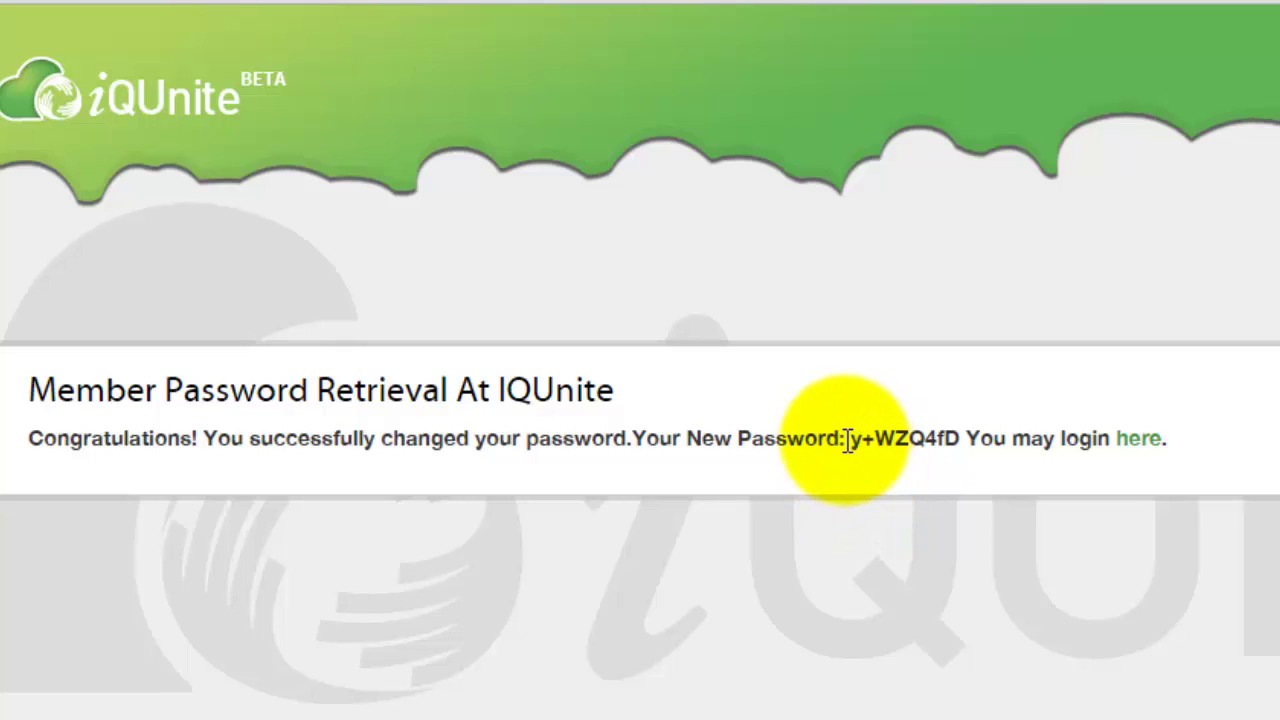
Select the new password in the congratulations message and copy it with Copier
drag(855, 438, 960, 438)
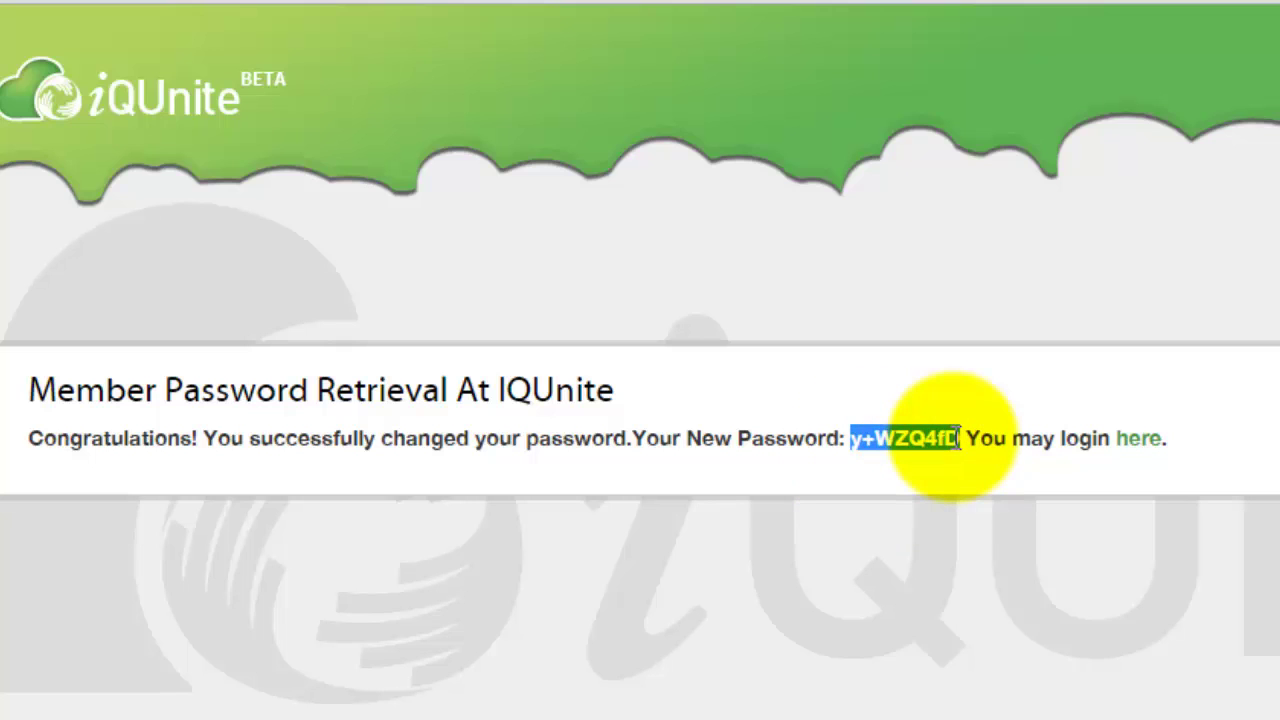
right_click(900, 443)
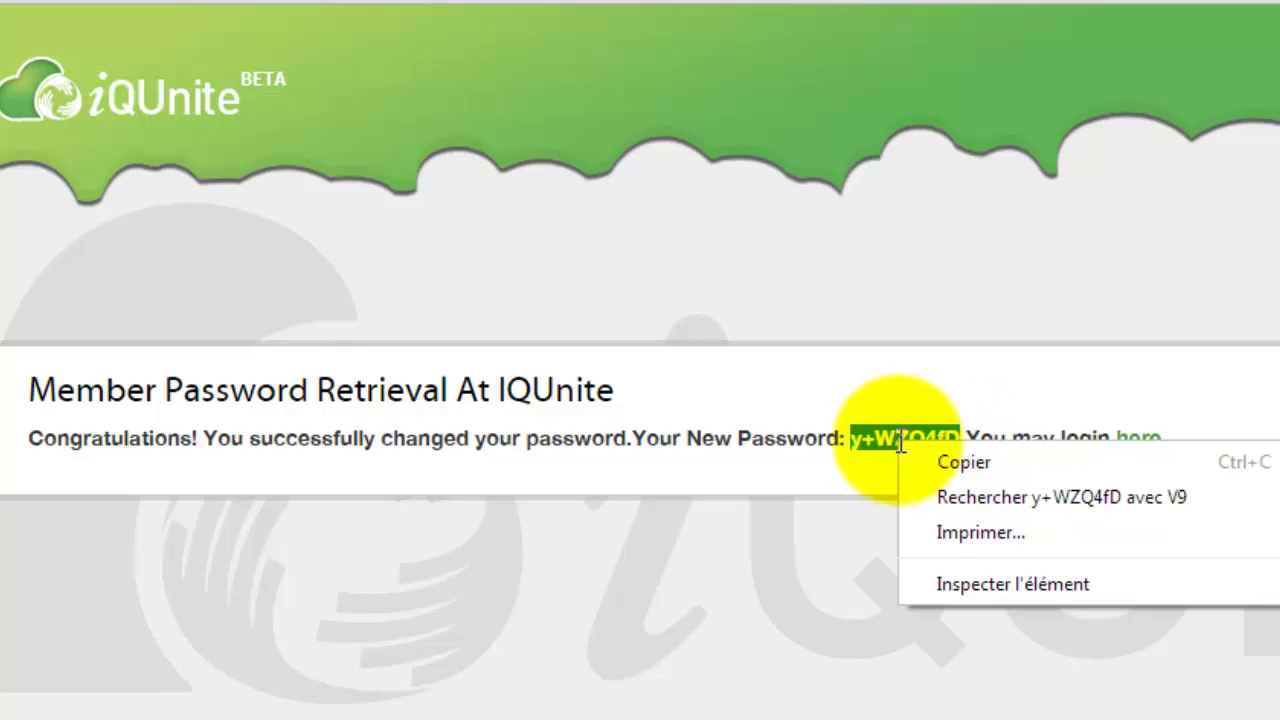
click(963, 460)
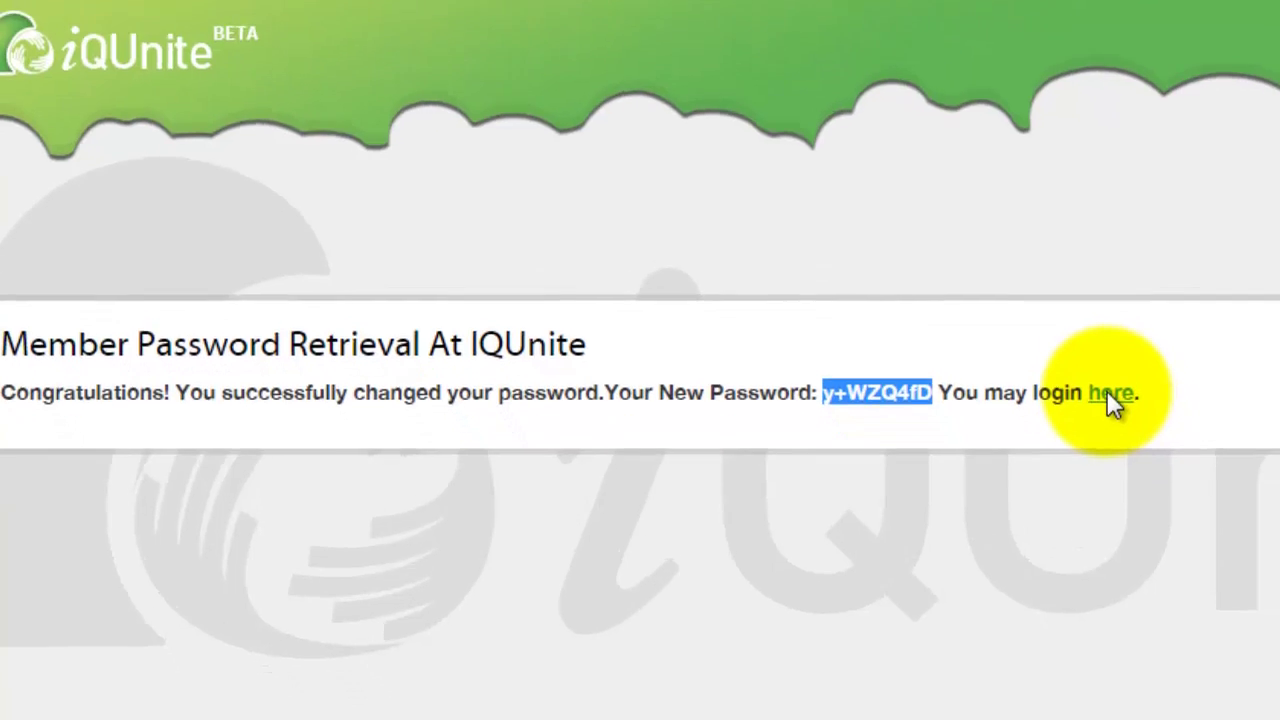
On the login page, replace the autofilled login with the member username and paste the retrieved password
click(1140, 440)
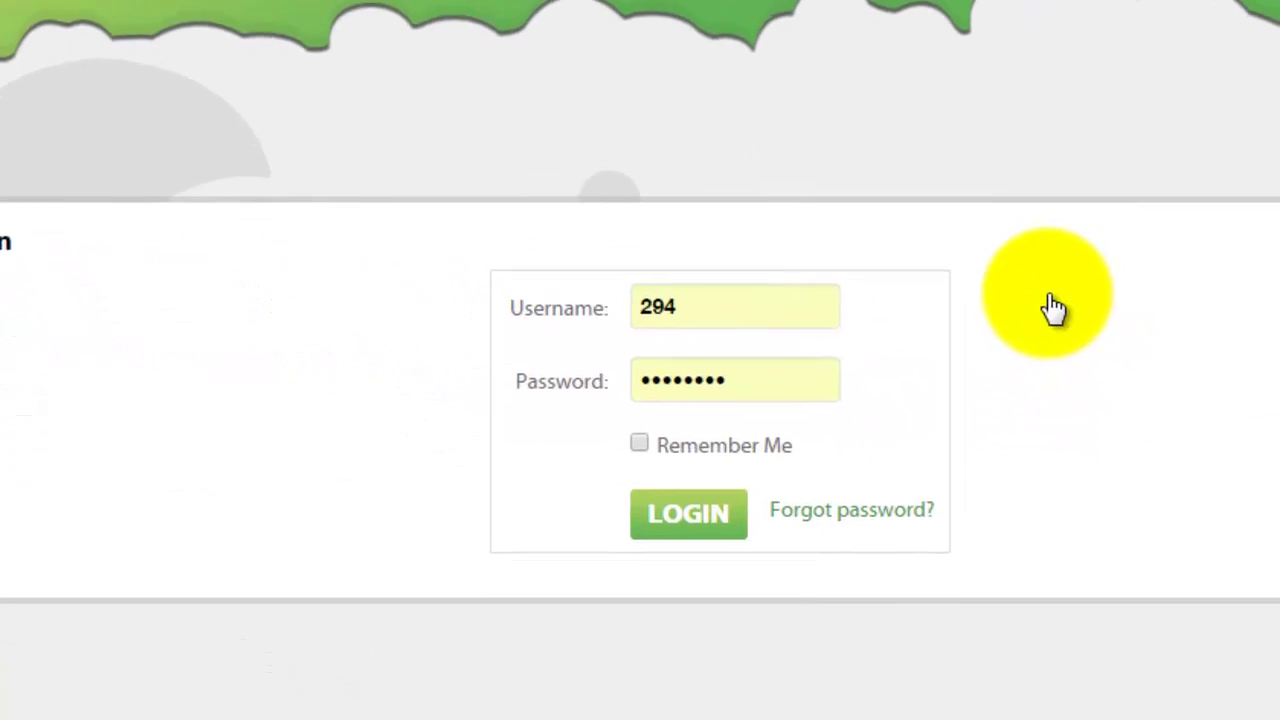
click(768, 254)
key(BackSpace)
key(BackSpace)
key(BackSpace)
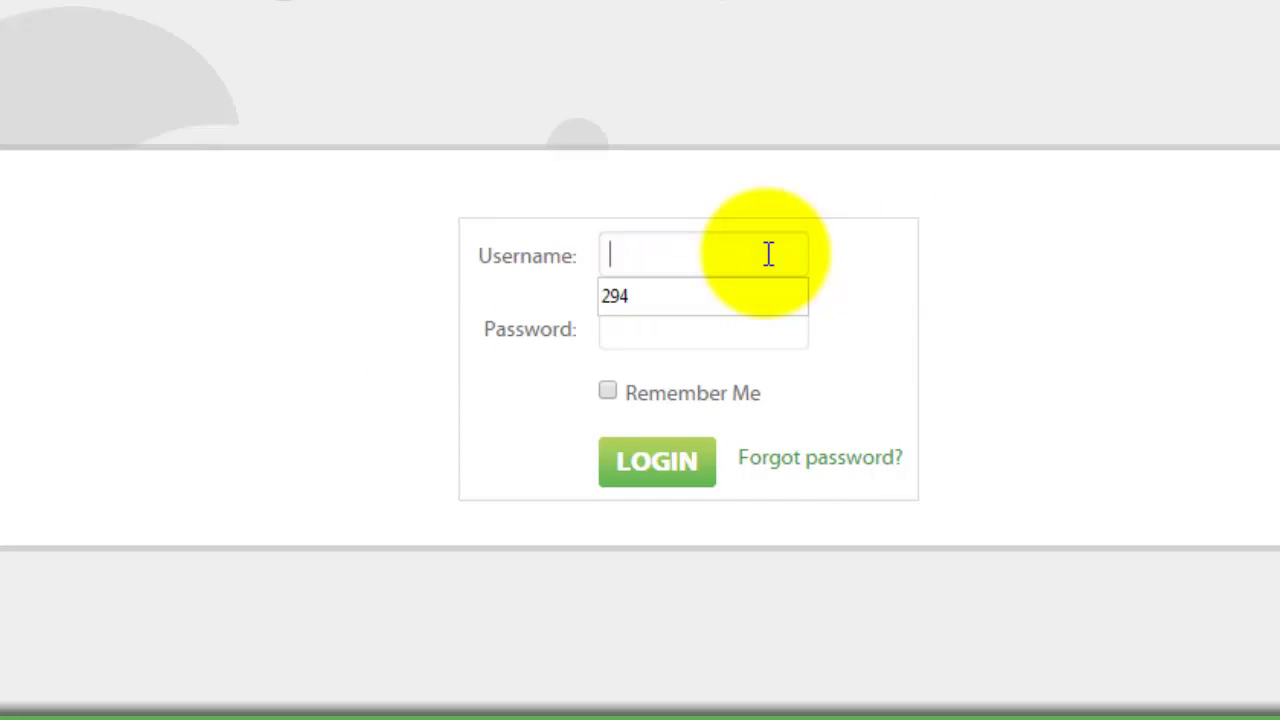
text(21951)
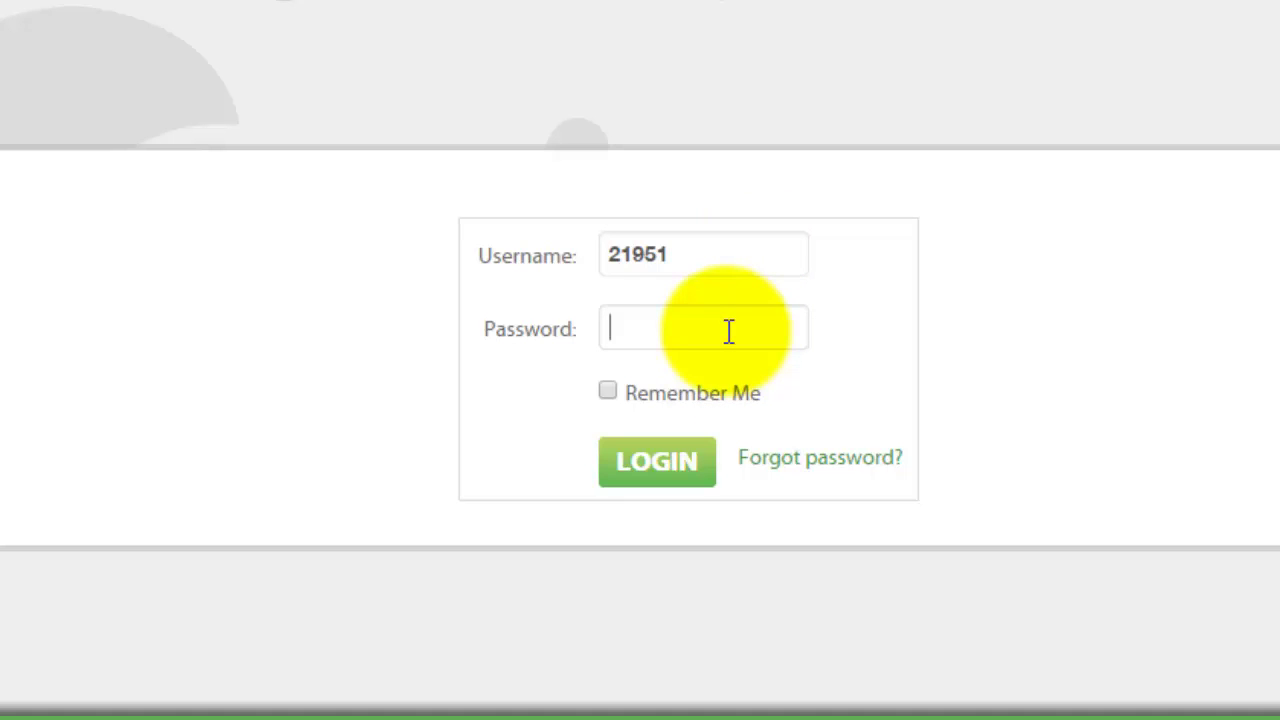
right_click(660, 329)
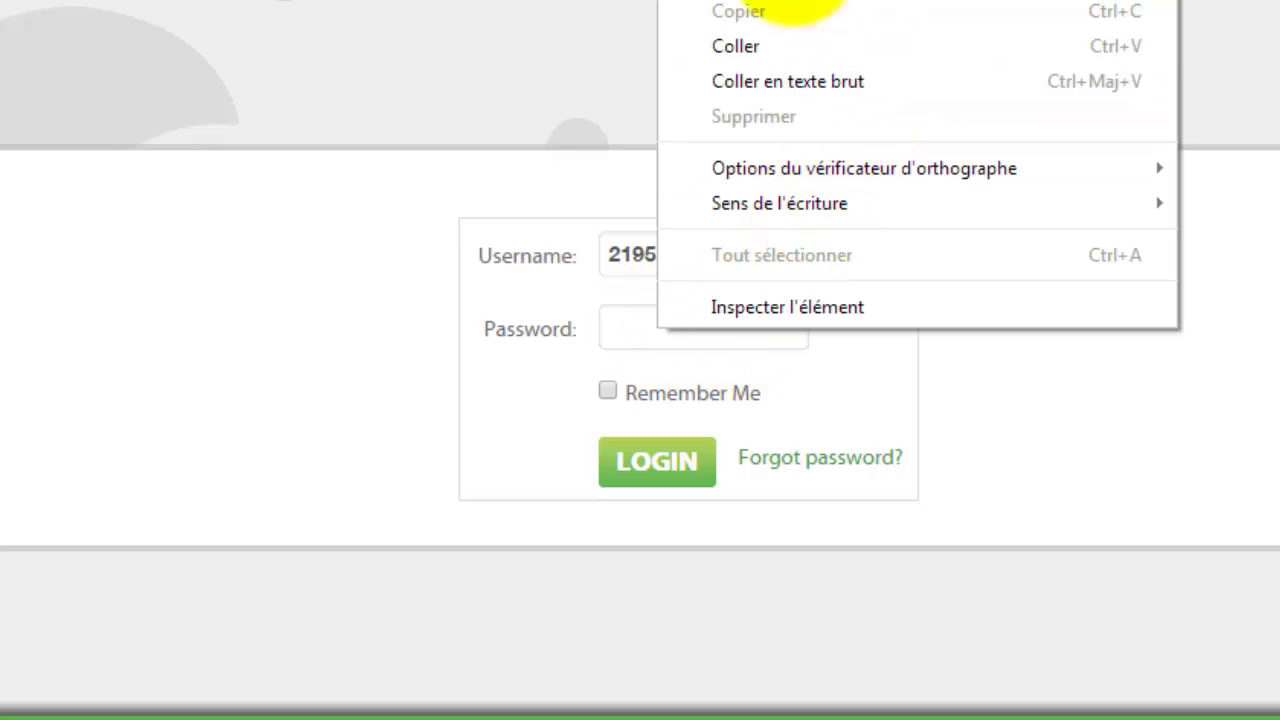
click(779, 45)
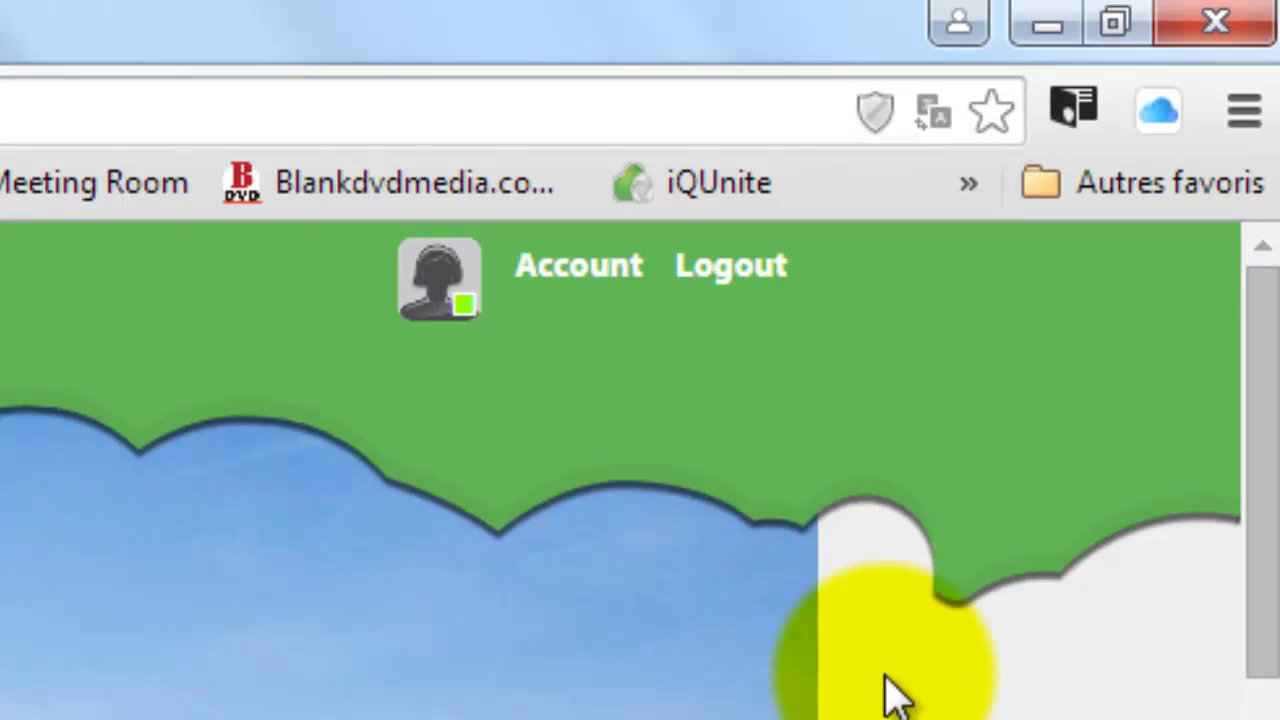
Open the member's profile from the avatar next to Account and scroll down to its Actions panel
click(432, 292)
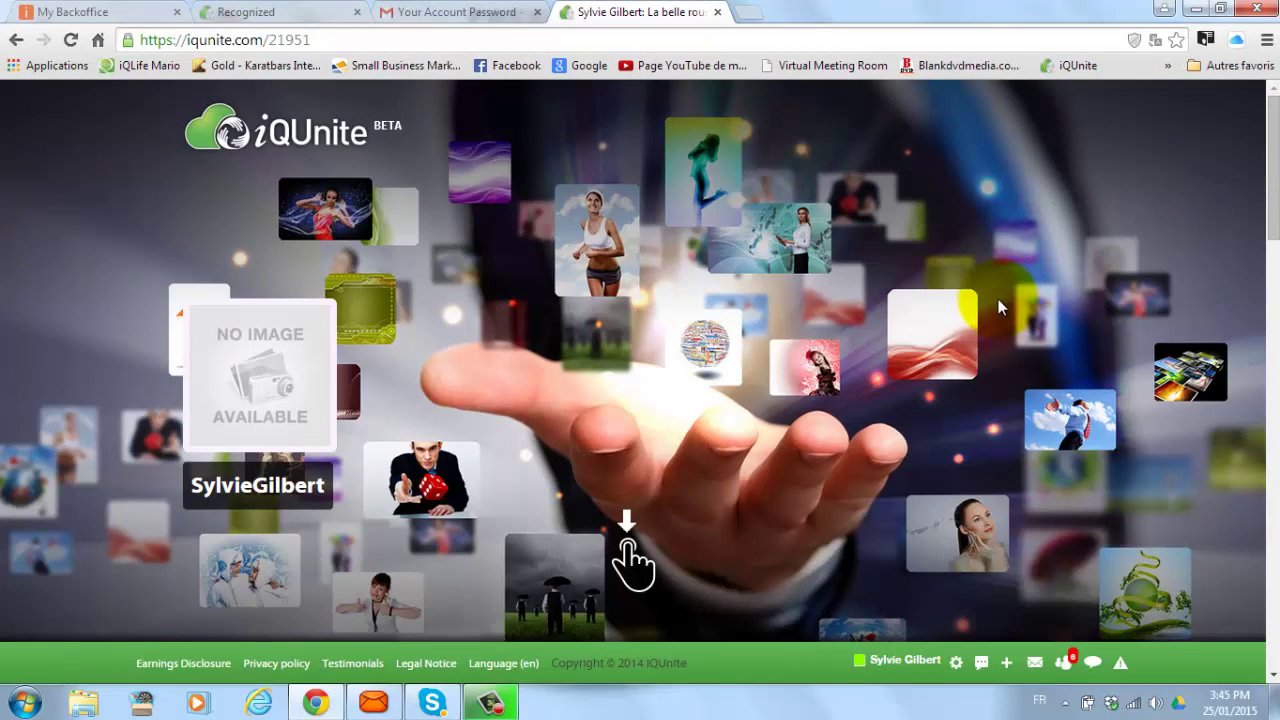
scroll(982, 319, down, 1)
scroll(982, 318, down, 4)
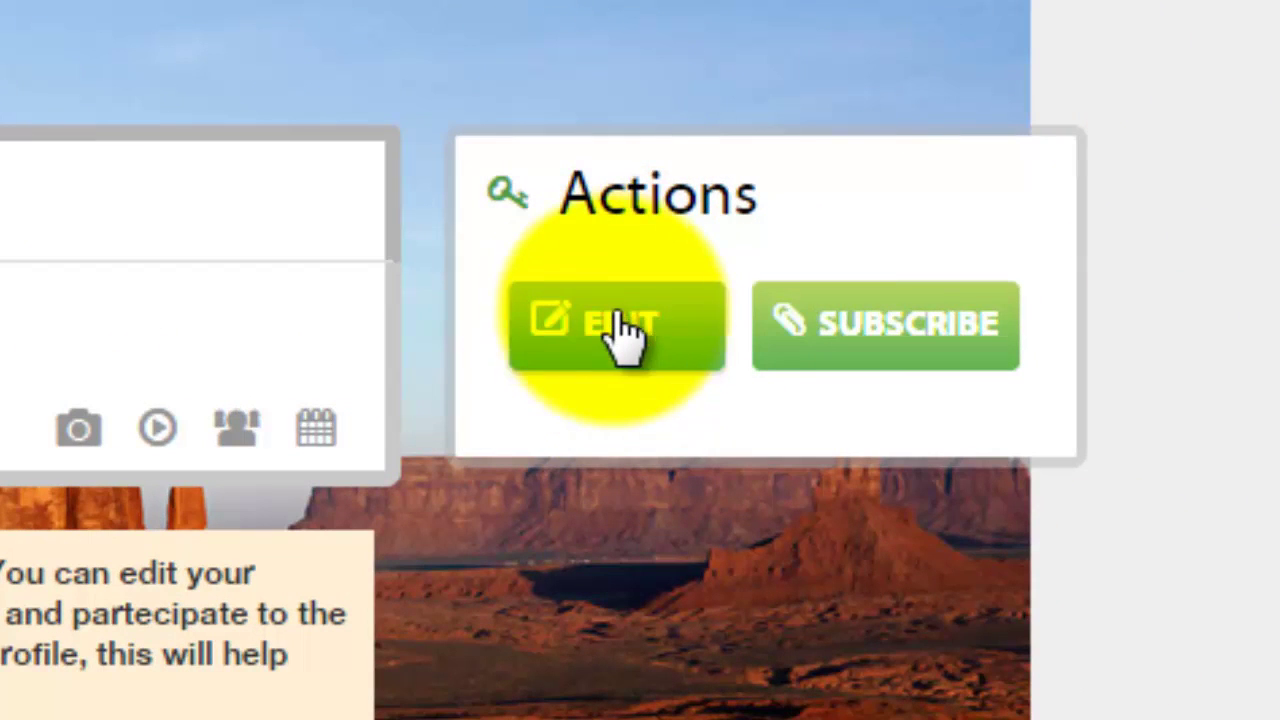
In Edit Profile, fill in Change Password and Confirm Password with the new password, then save
click(628, 345)
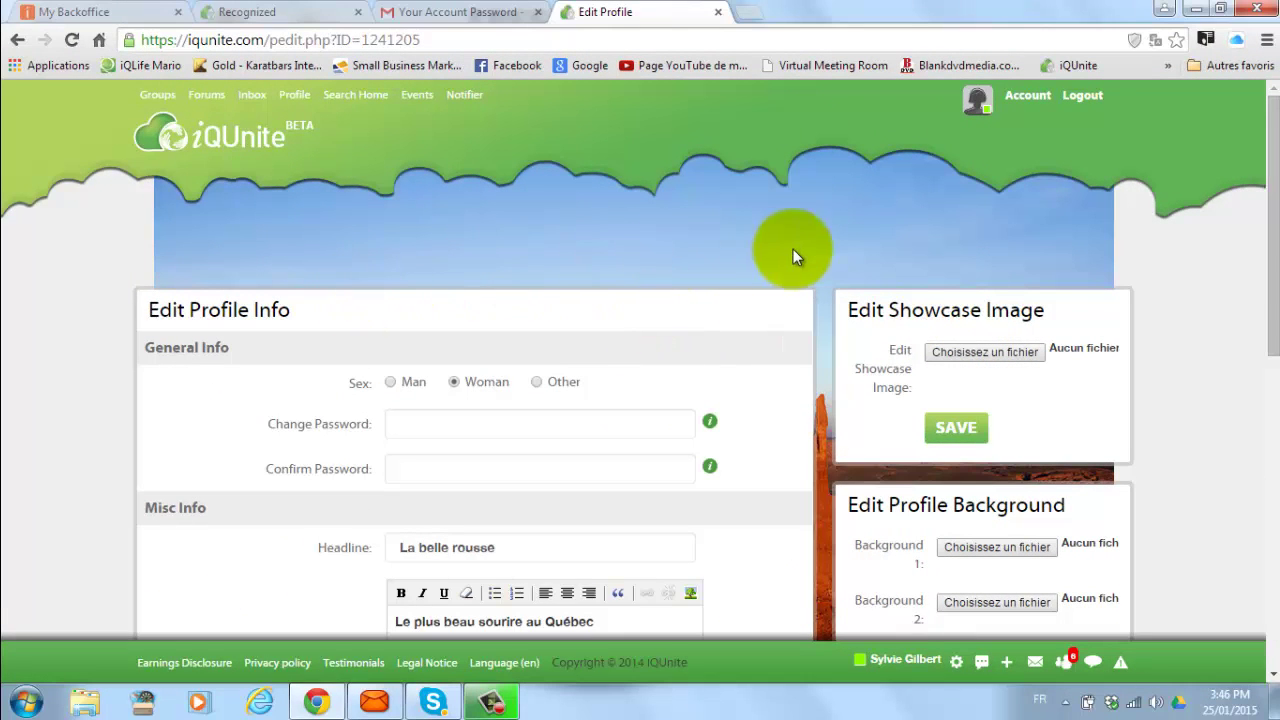
scroll(811, 254, down, 1)
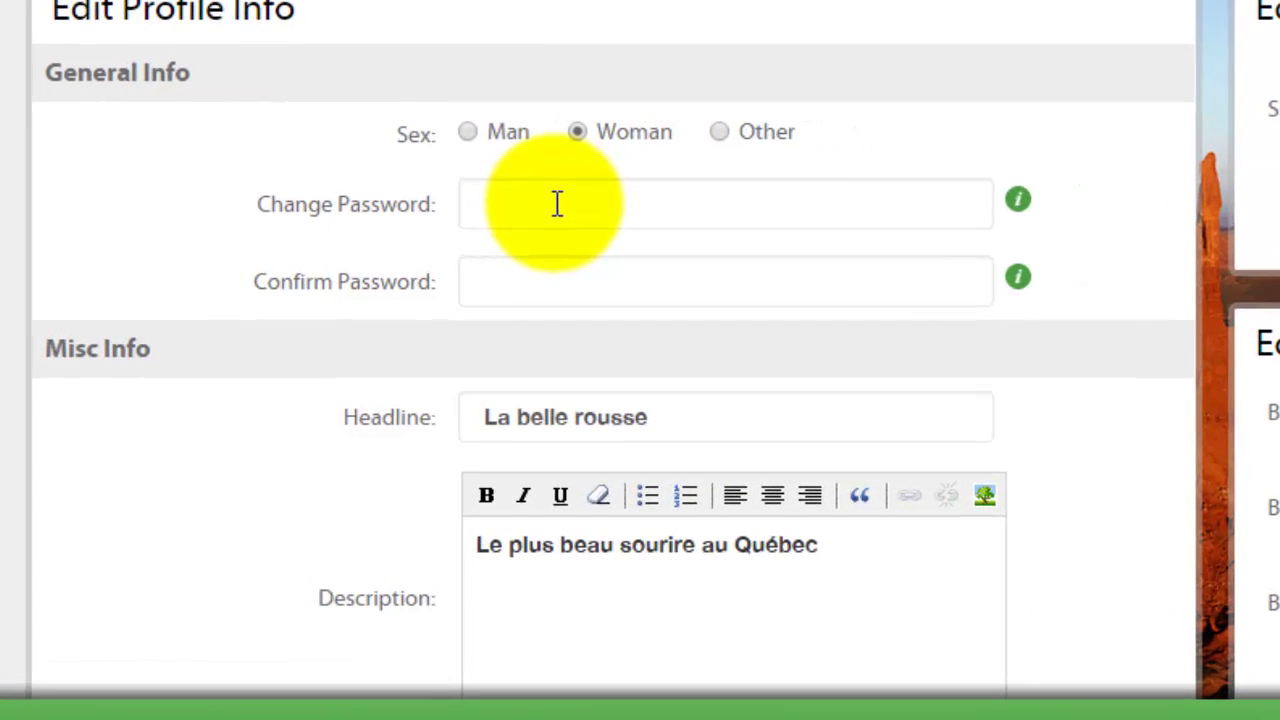
click(557, 203)
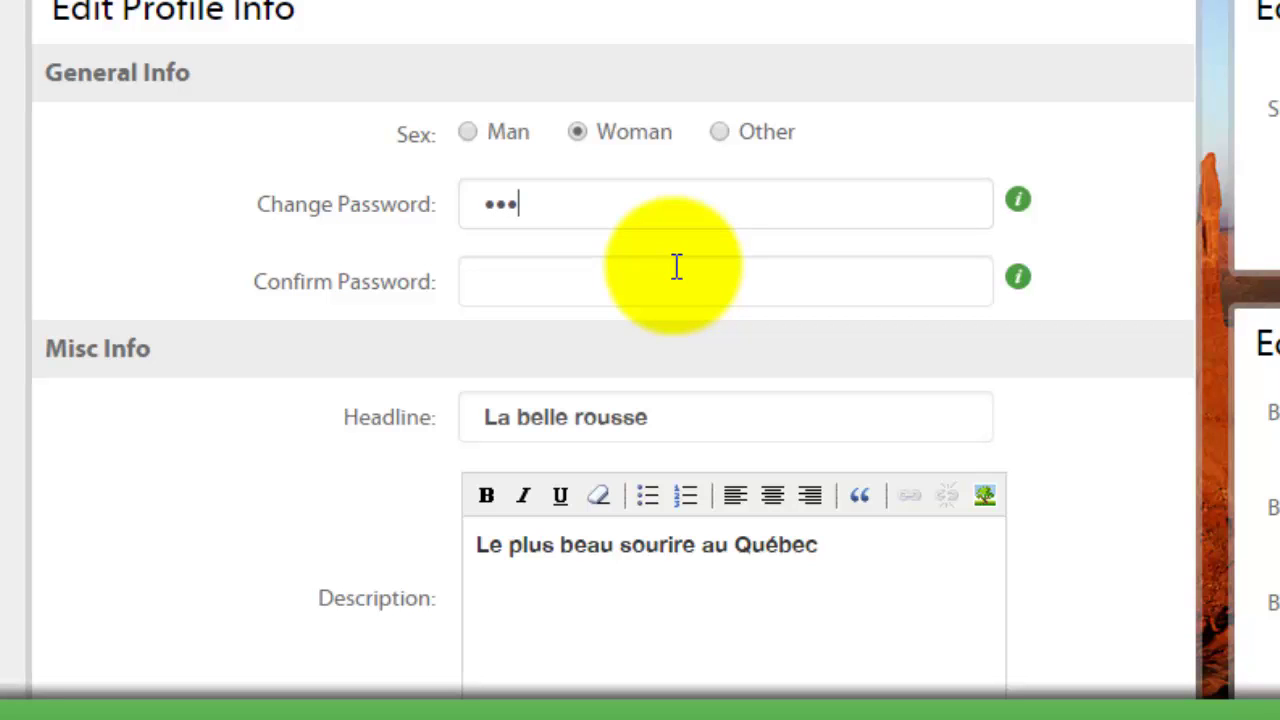
text(•••)
click(676, 266)
text(•••••)
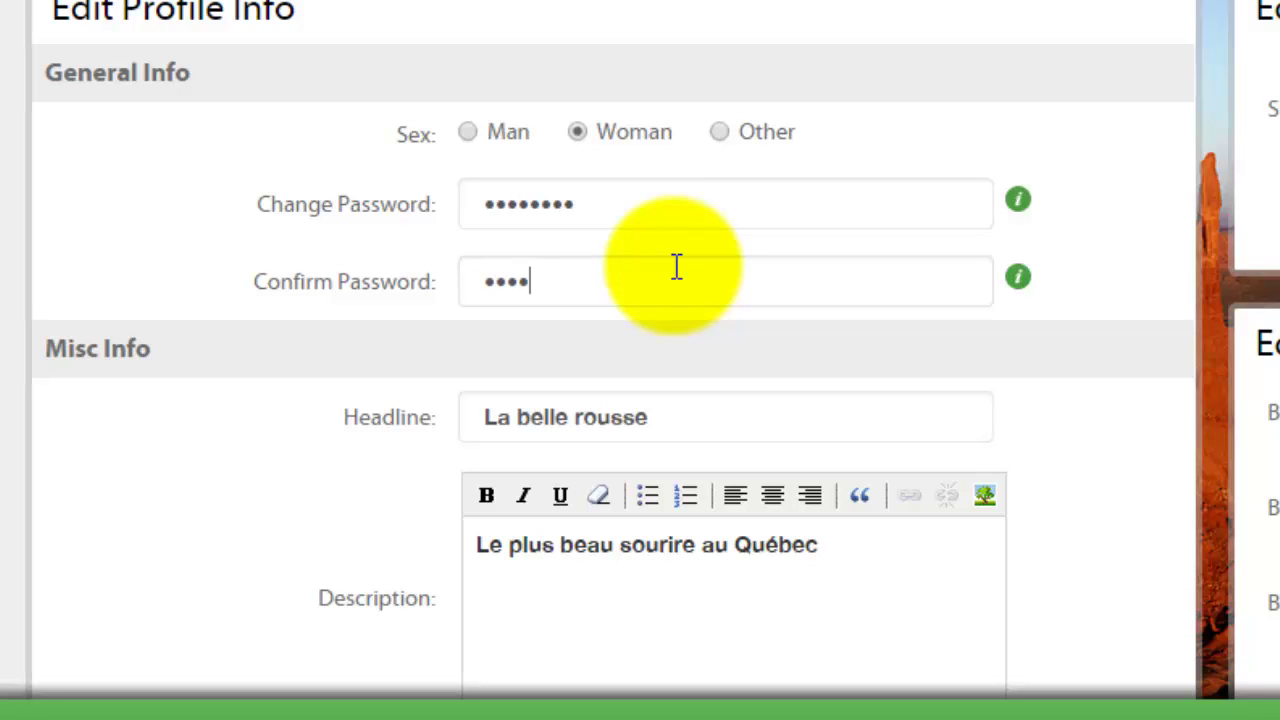
text(••••)
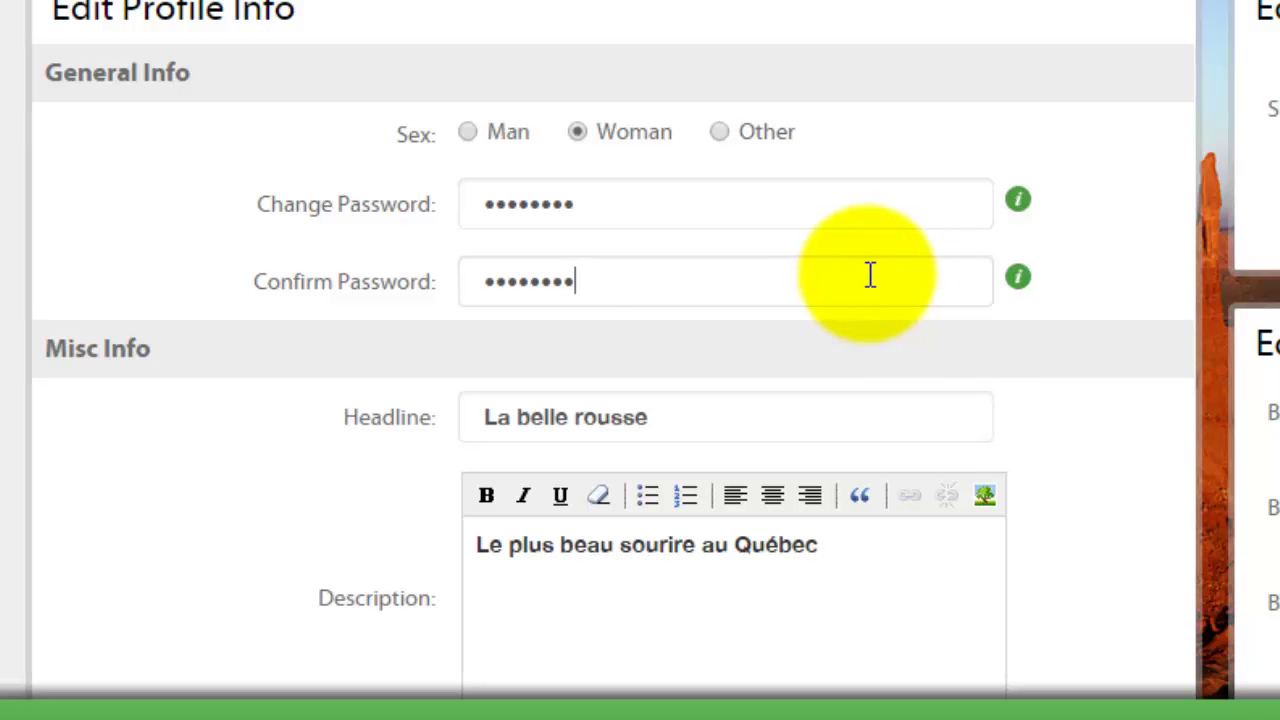
scroll(1082, 409, down, 3)
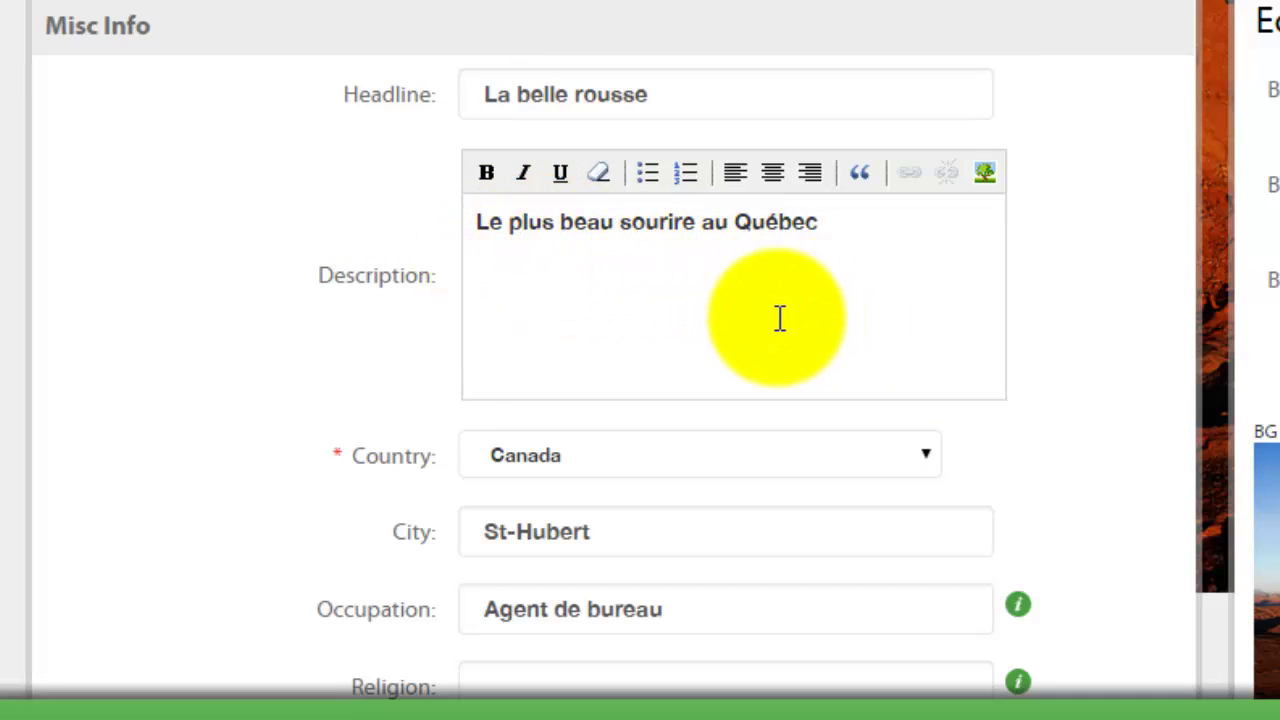
scroll(1070, 420, down, 3)
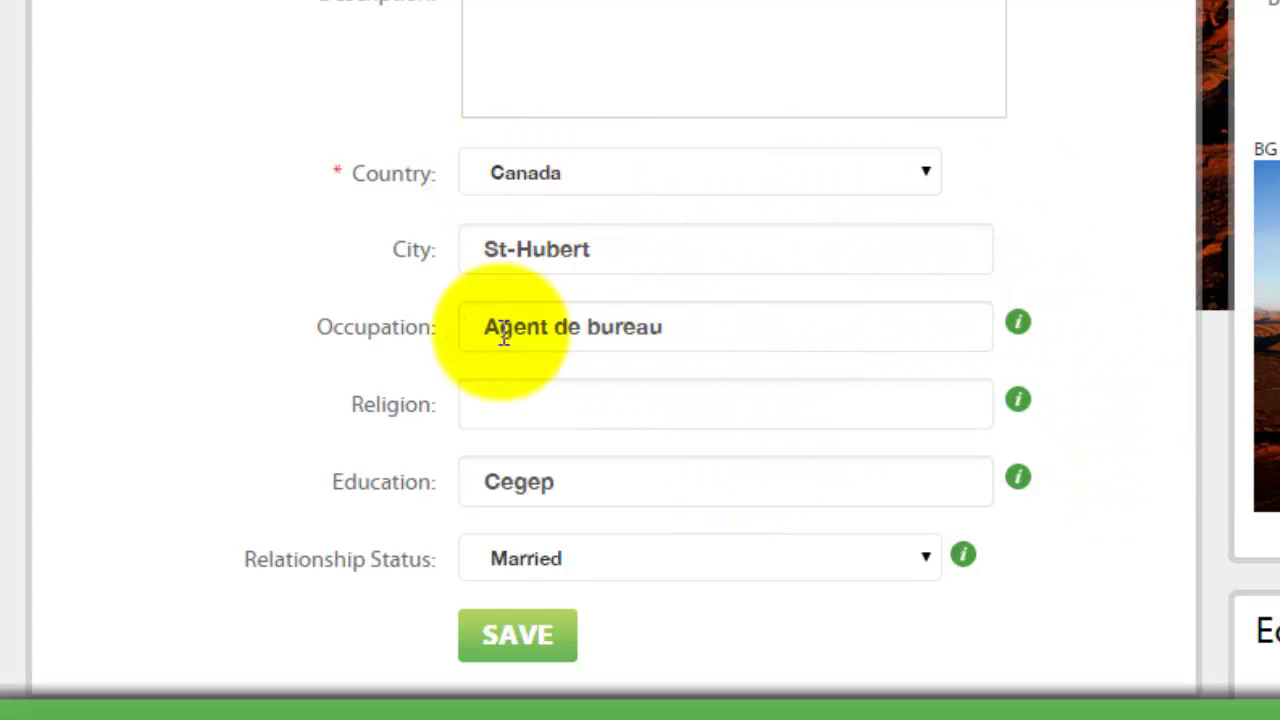
scroll(1114, 470, down, 2)
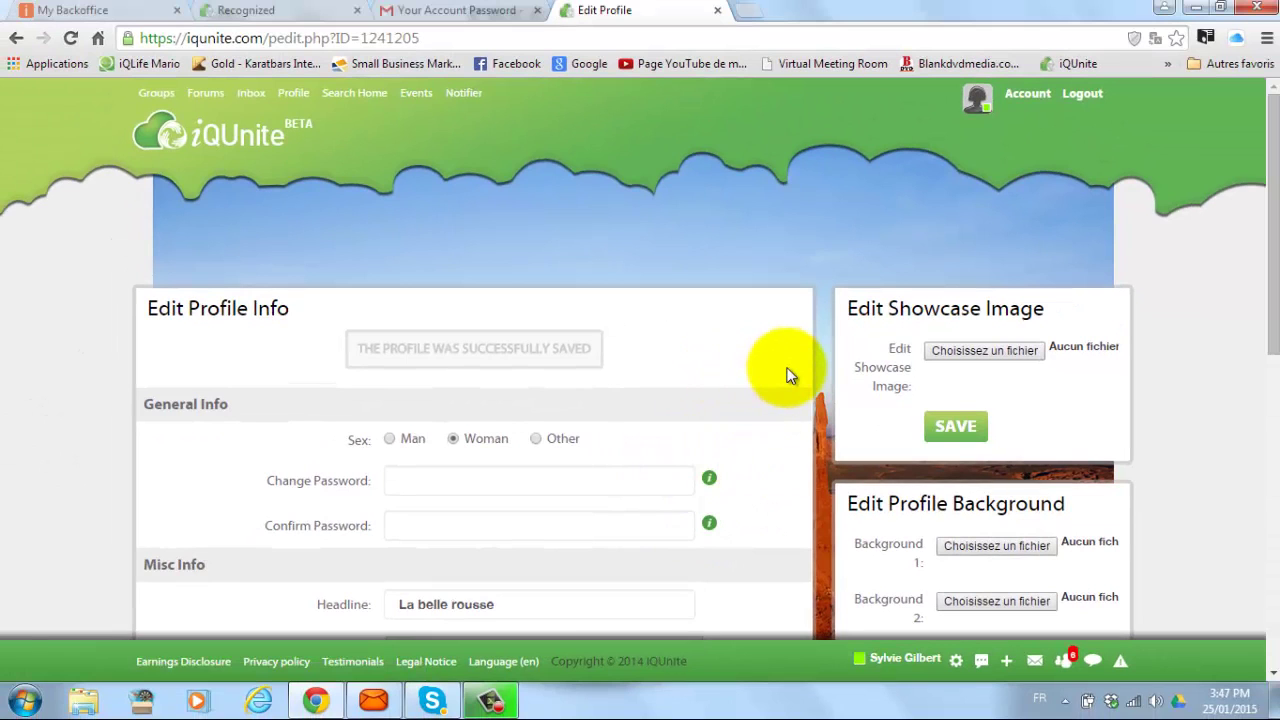
scroll(787, 375, down, 2)
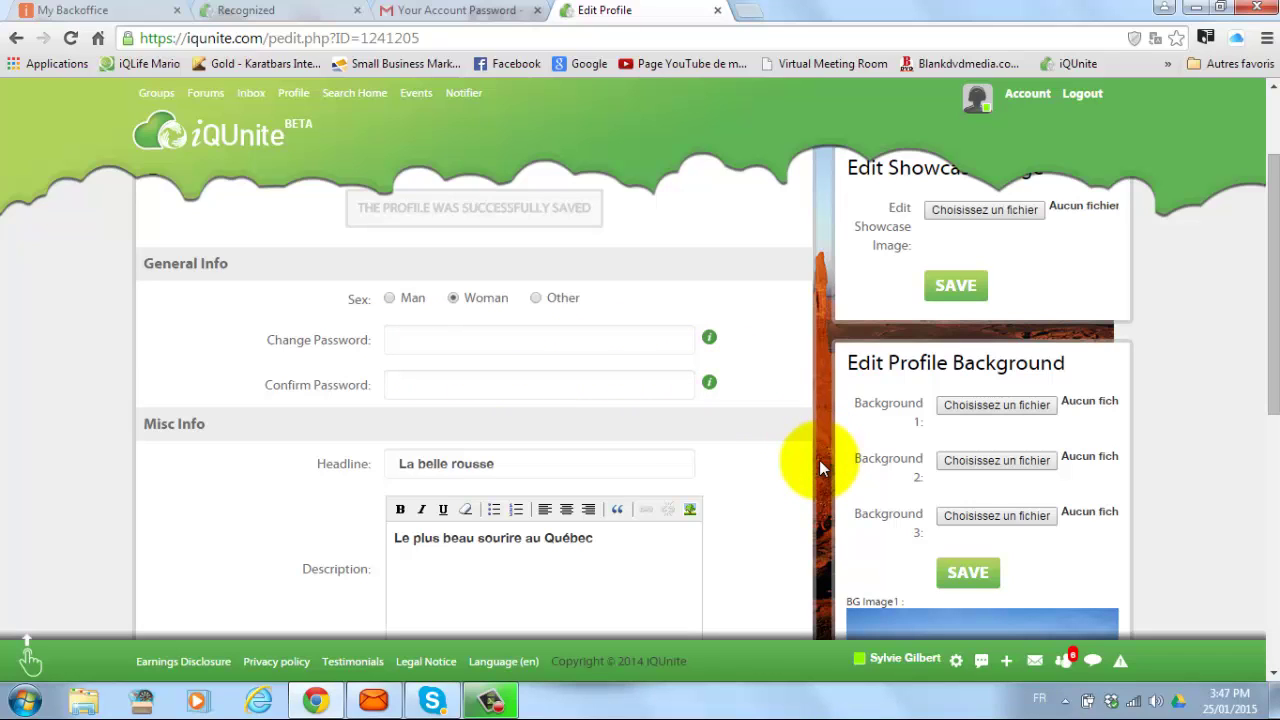
scroll(819, 461, down, 2)
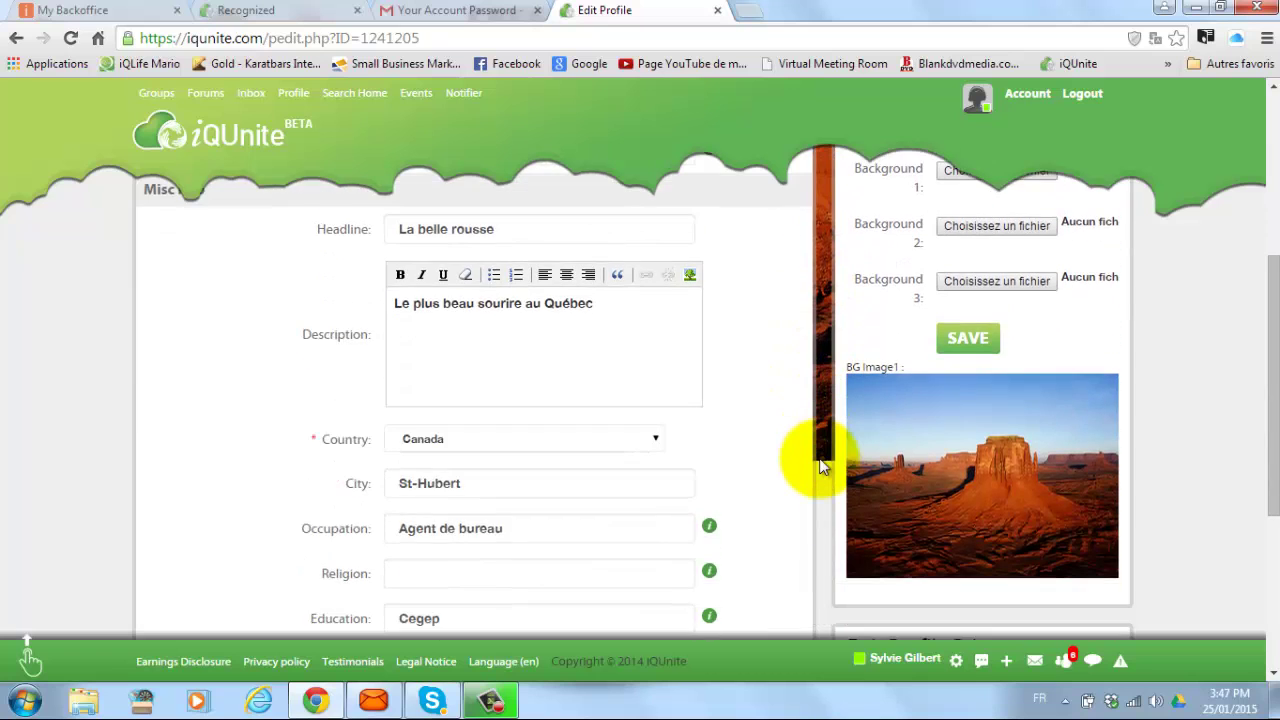
scroll(817, 470, down, 2)
scroll(817, 470, up, 6)
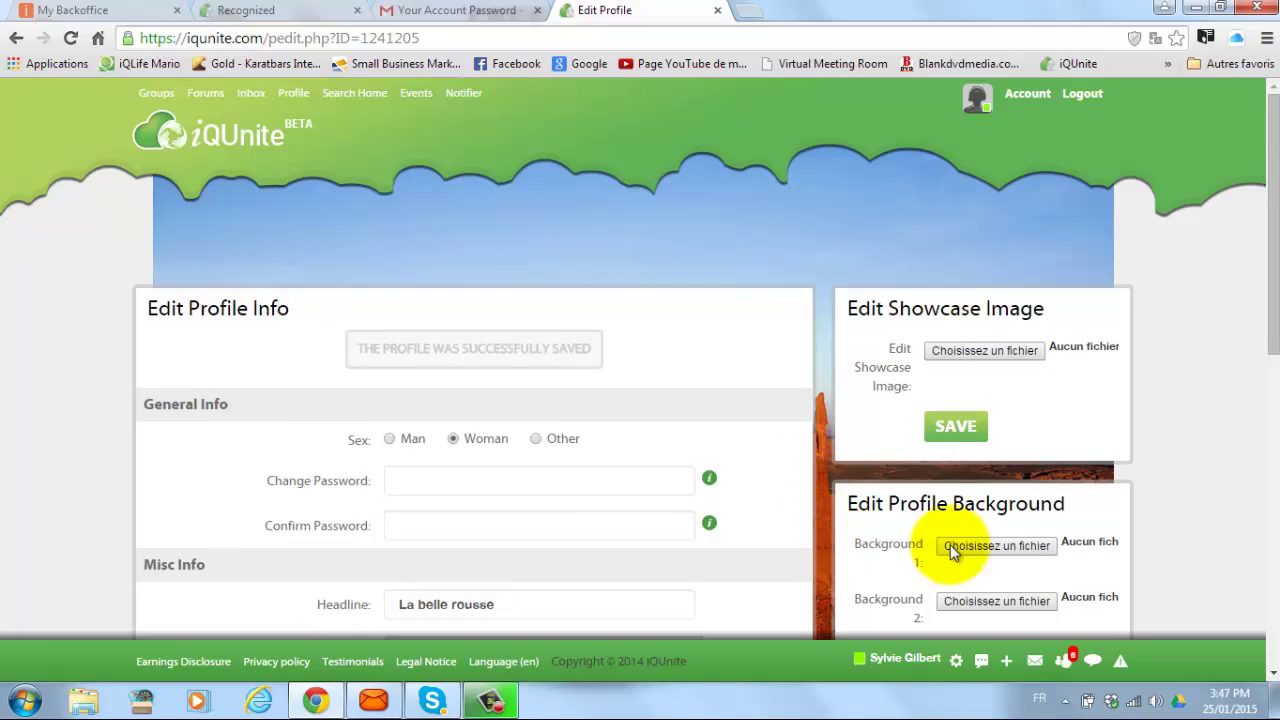
scroll(1196, 511, down, 2)
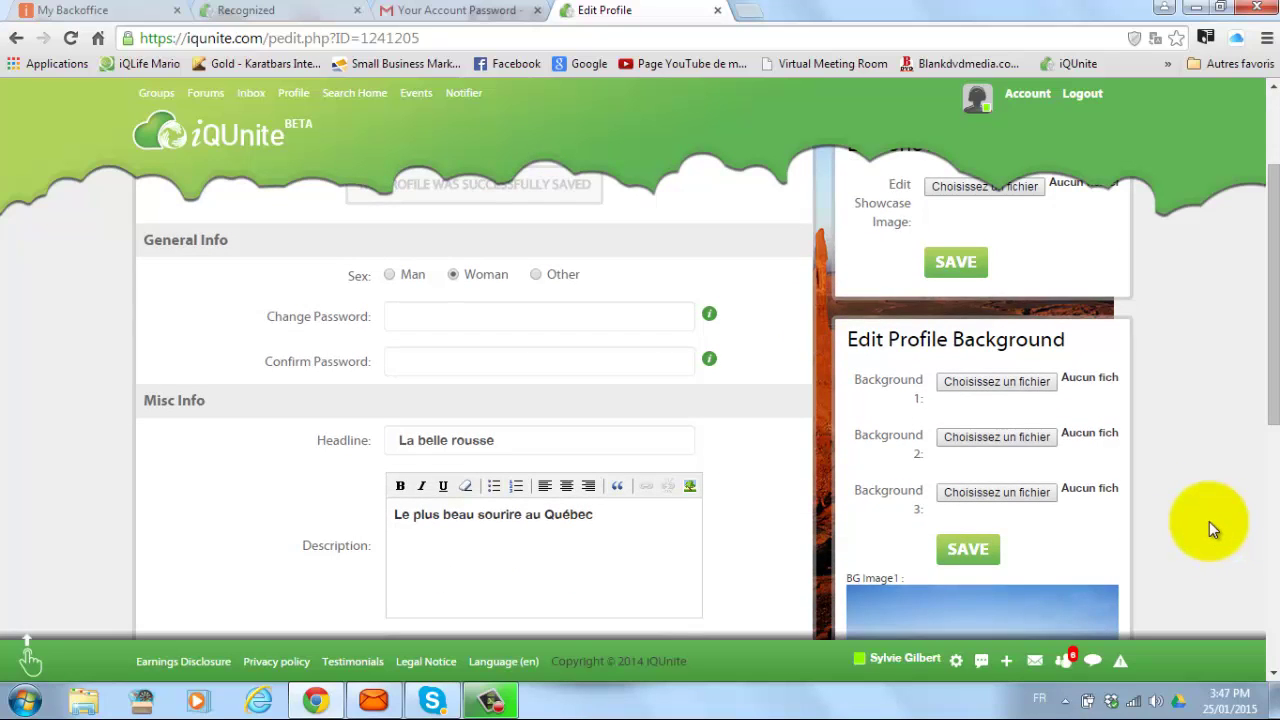
scroll(1209, 521, up, 2)
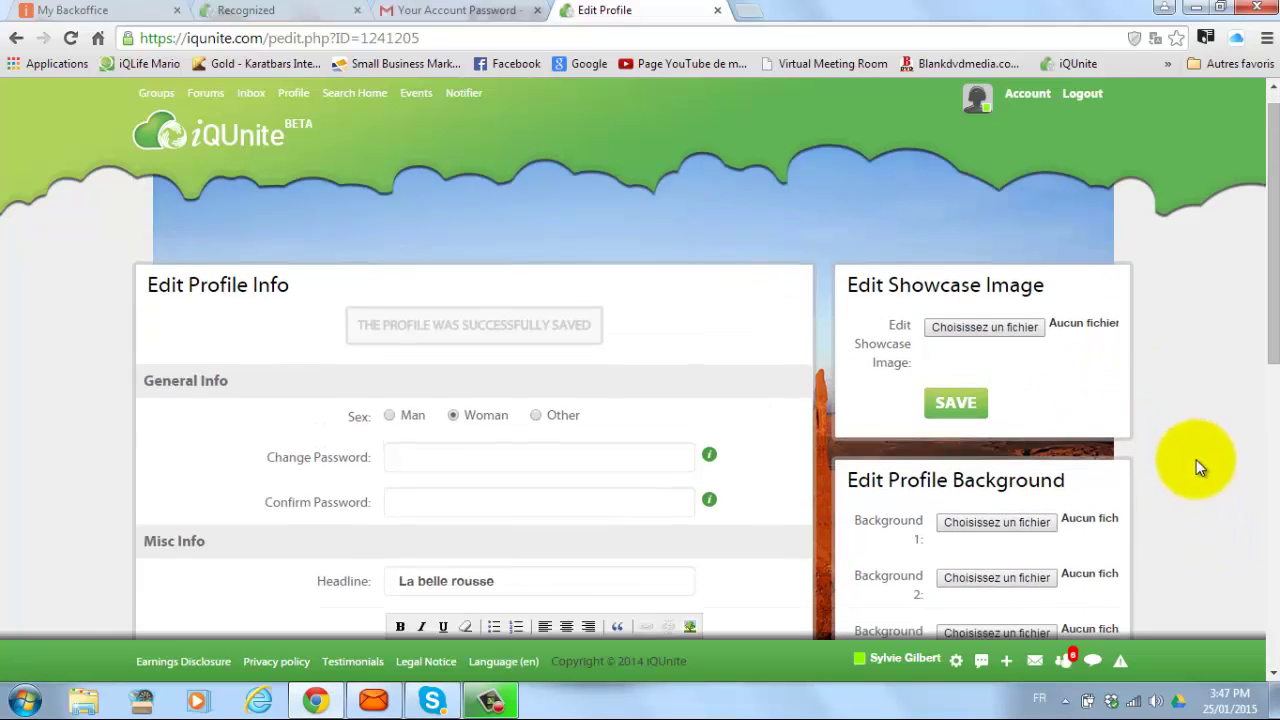
scroll(1194, 462, down, 2)
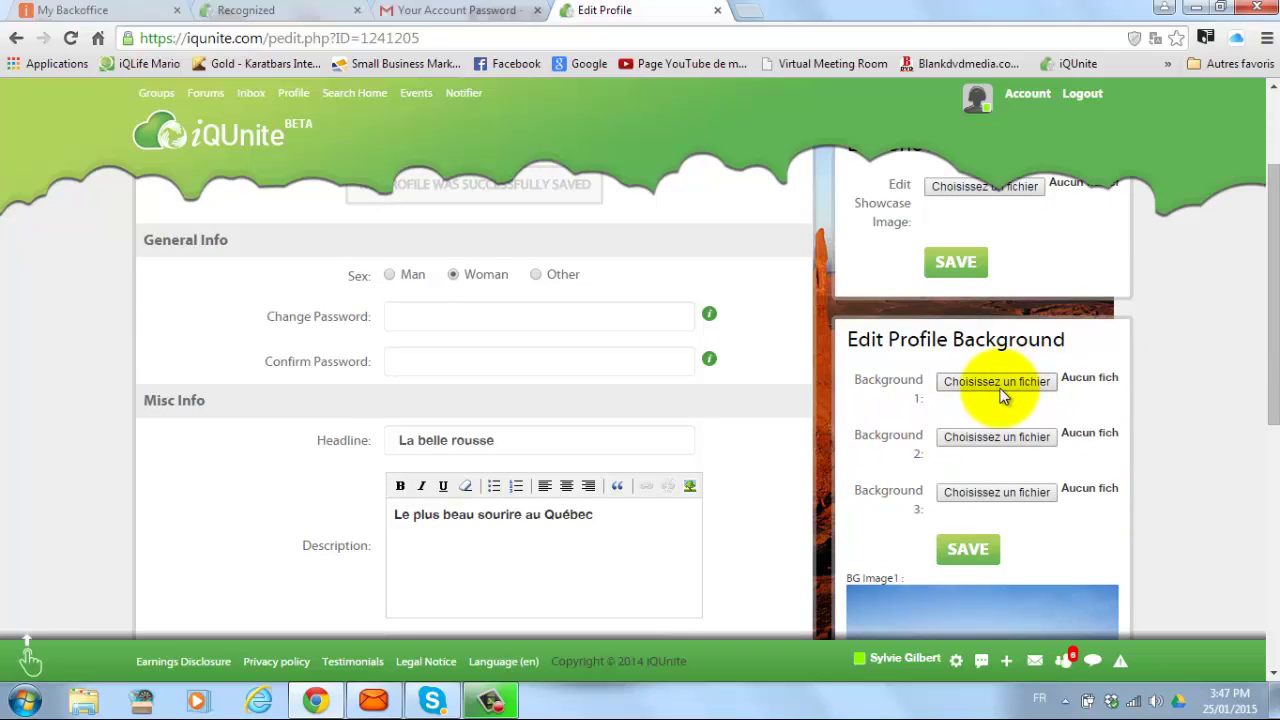
scroll(1275, 450, up, 2)
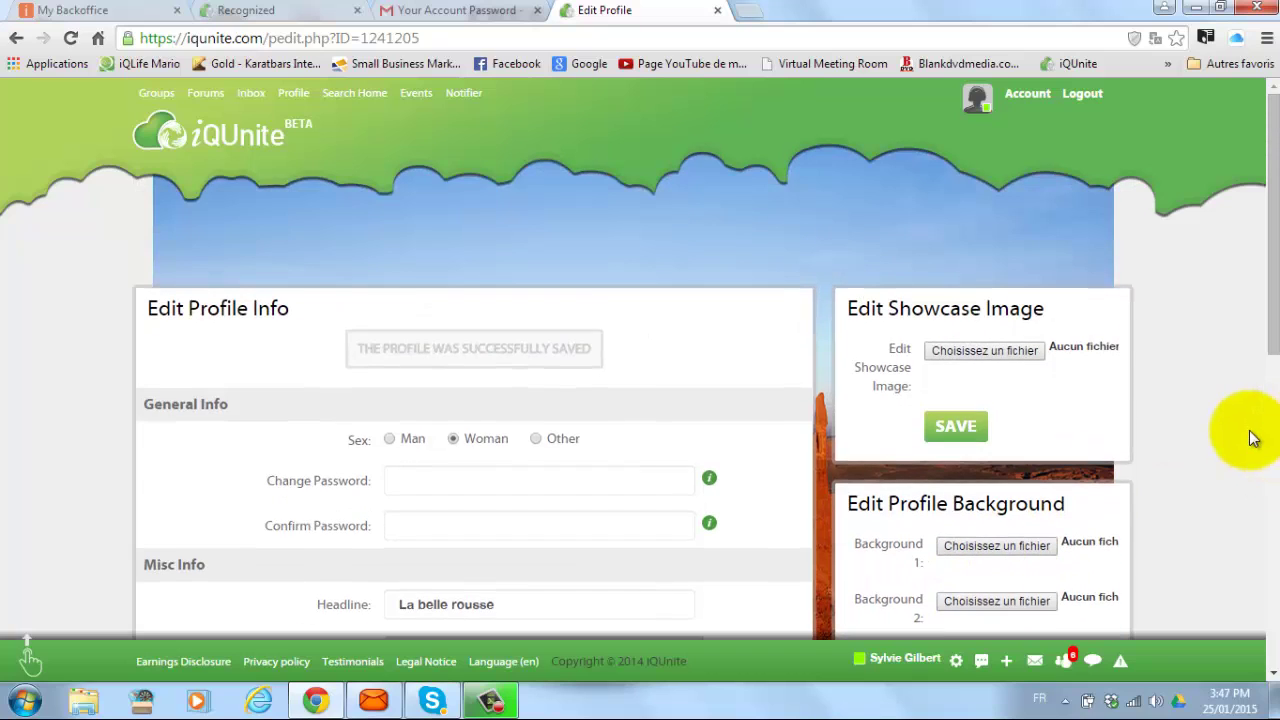